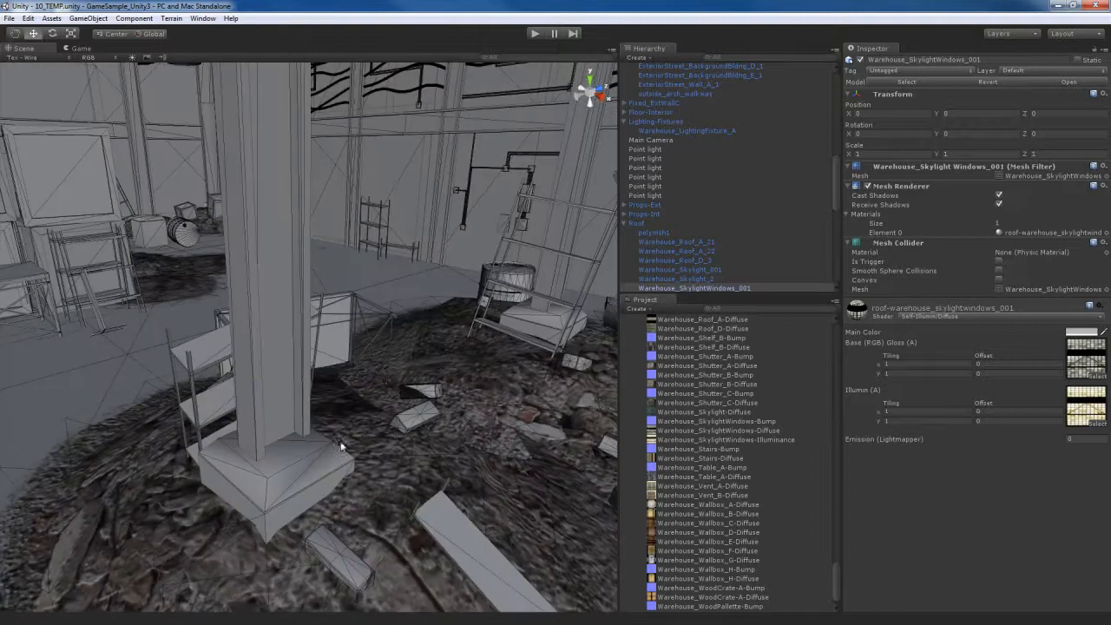
# Change the shader of the material on Warehouse_Table_A, in front of the stacked crates, to Bumped Specular
pyautogui.scroll(-3, 417, 417)
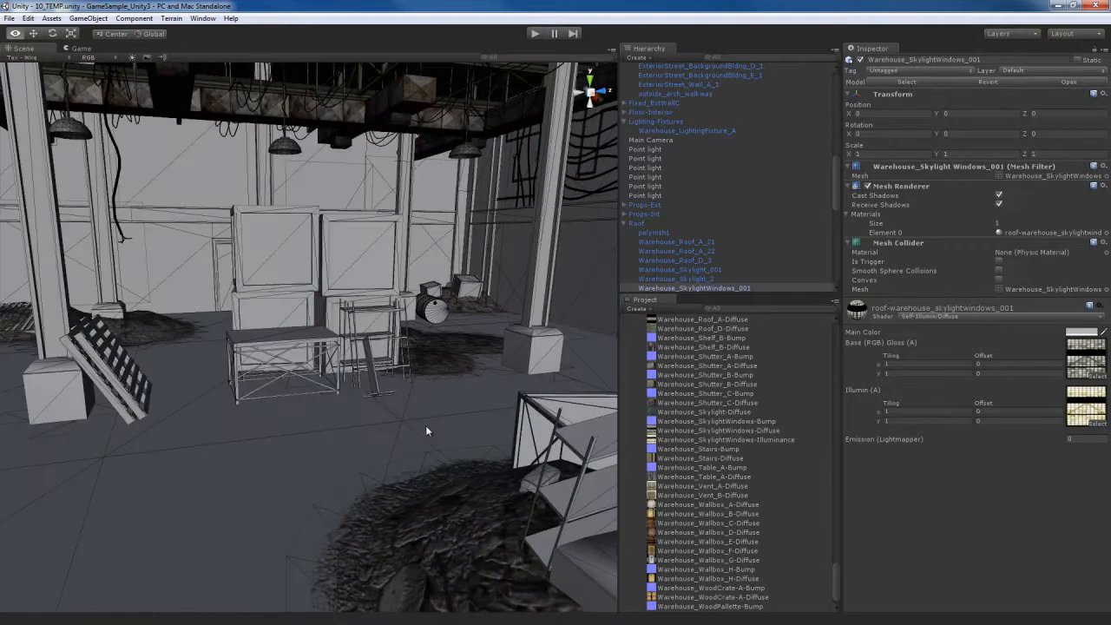
pyautogui.scroll(3, 425, 425)
pyautogui.scroll(-3, 444, 427)
pyautogui.scroll(-3, 460, 425)
pyautogui.scroll(3, 459, 425)
pyautogui.scroll(-2, 459, 425)
pyautogui.scroll(2, 460, 425)
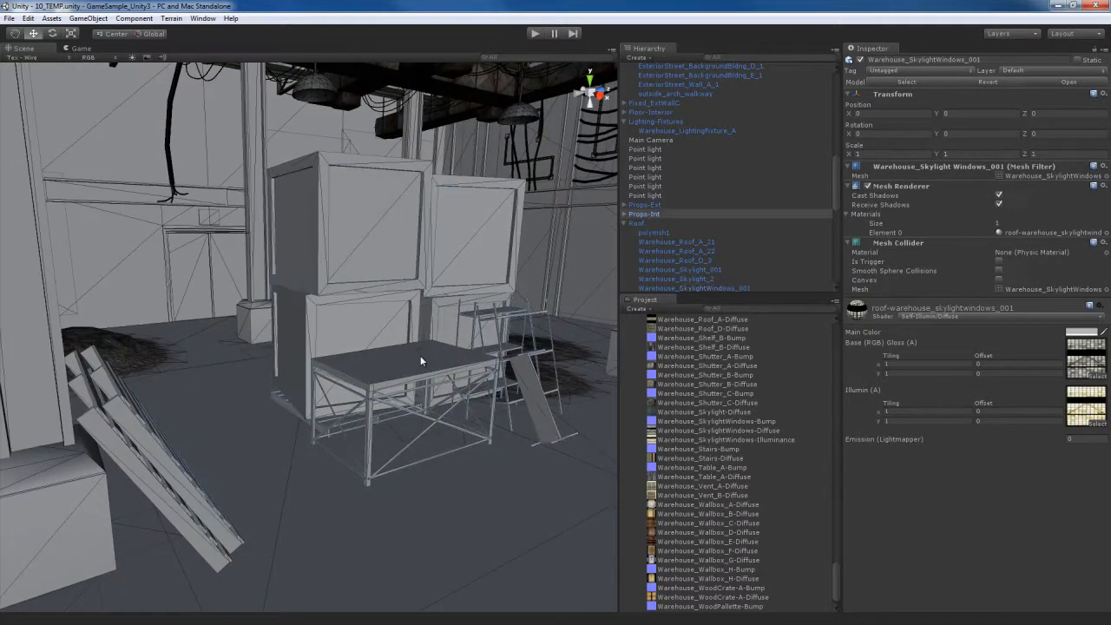
pyautogui.click(420, 354)
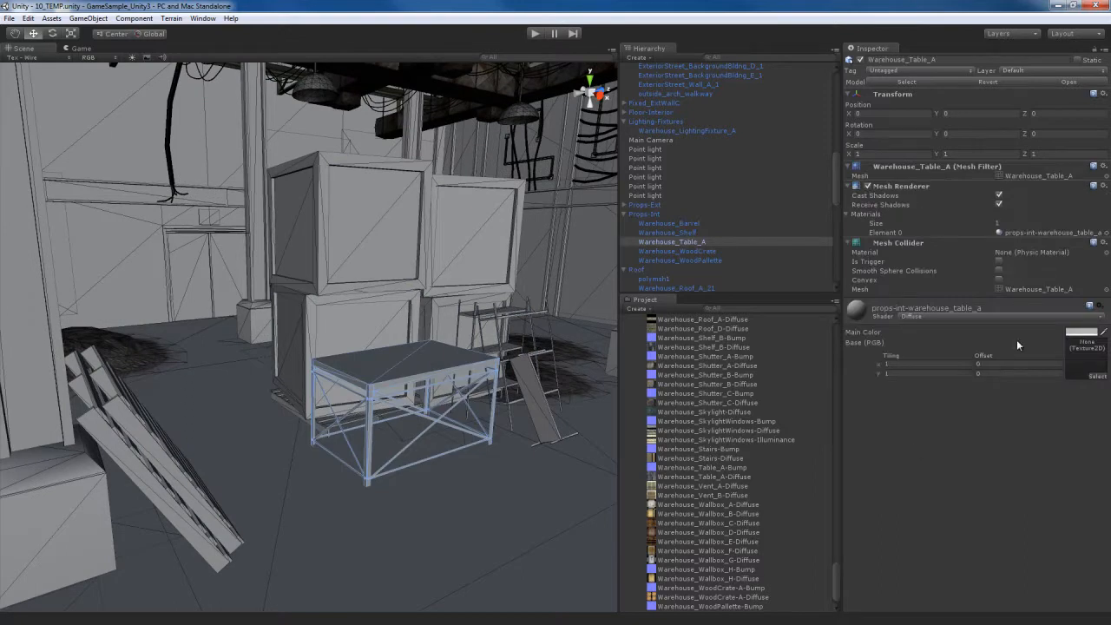
pyautogui.moveTo(508, 462)
pyautogui.keyDown('alt'); pyautogui.mouseDown()
pyautogui.moveTo(495, 456)
pyautogui.moveTo(496, 466)
pyautogui.mouseUp(); pyautogui.keyUp('alt')
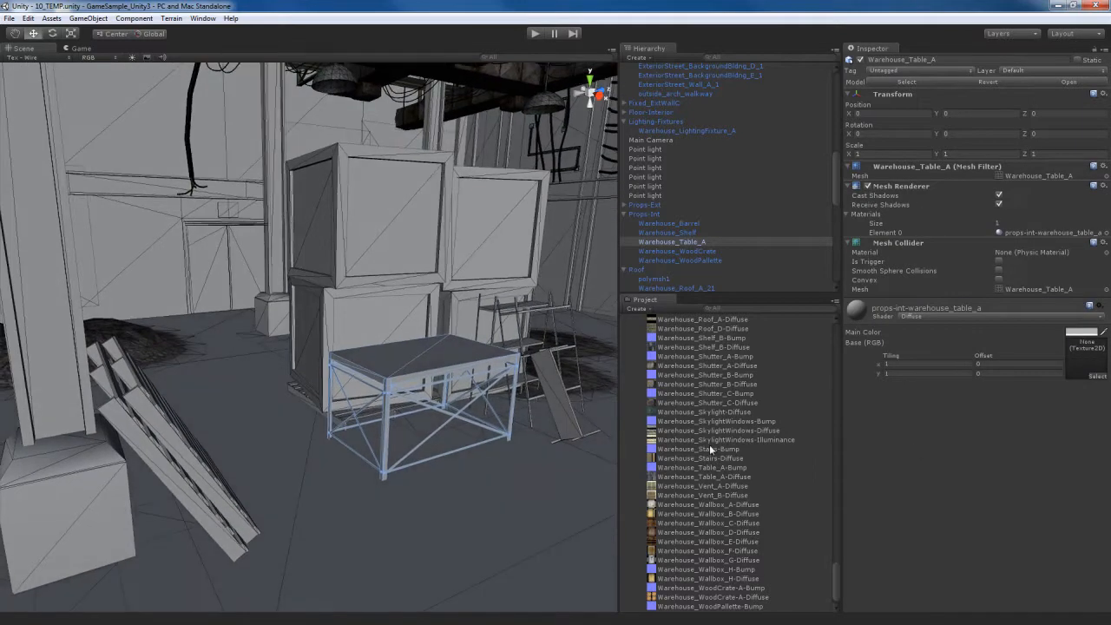
pyautogui.click(993, 316)
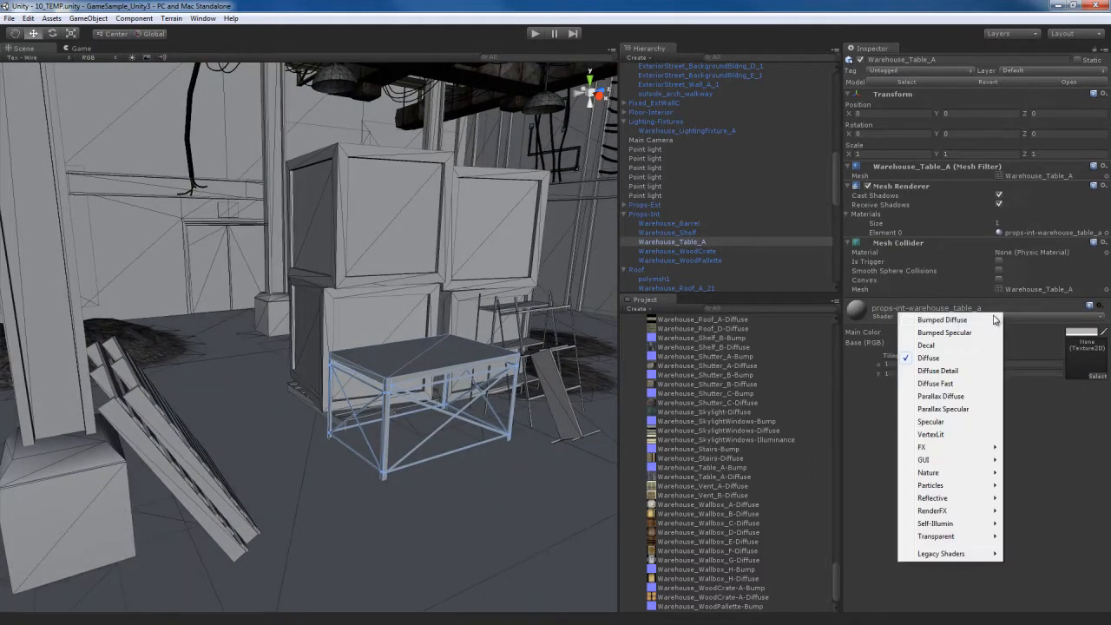
pyautogui.click(945, 333)
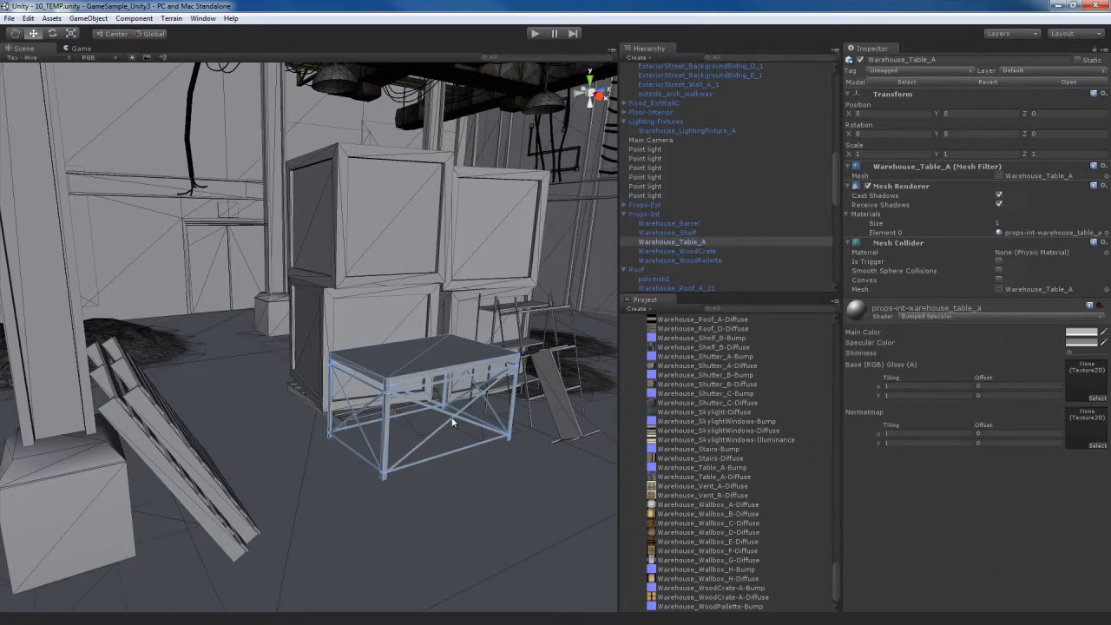
# Find the textures matching "table" and assign the Warehouse_Table_A diffuse texture as the table material's base texture
pyautogui.scroll(3, 451, 417)
pyautogui.keyDown('alt'); pyautogui.moveTo(464, 415); pyautogui.dragTo(644, 425); pyautogui.keyUp('alt')
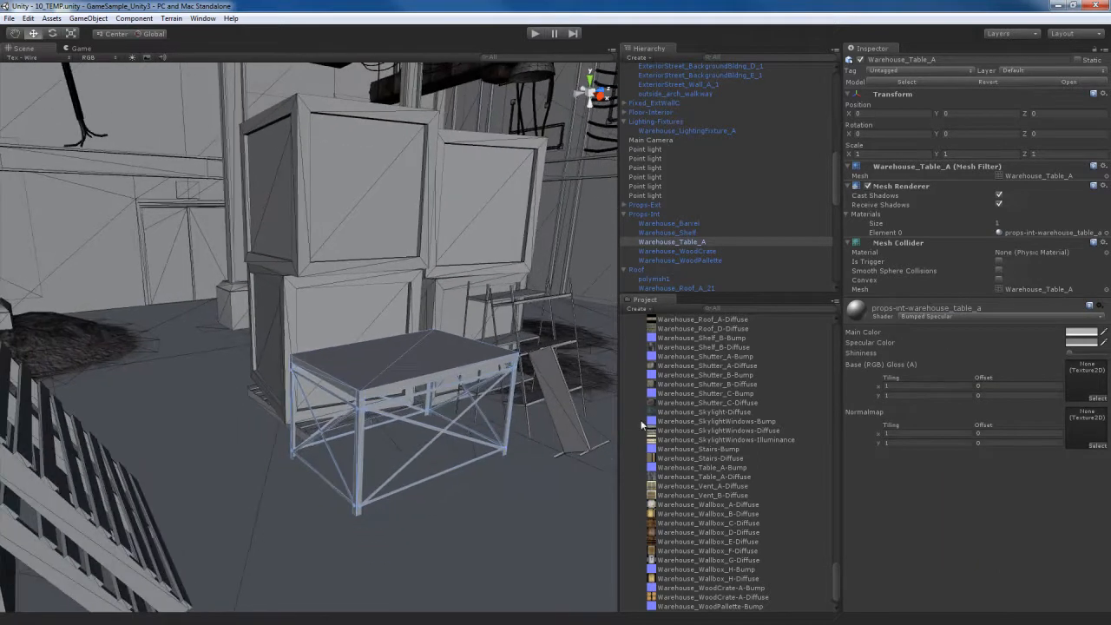
pyautogui.click(1096, 397)
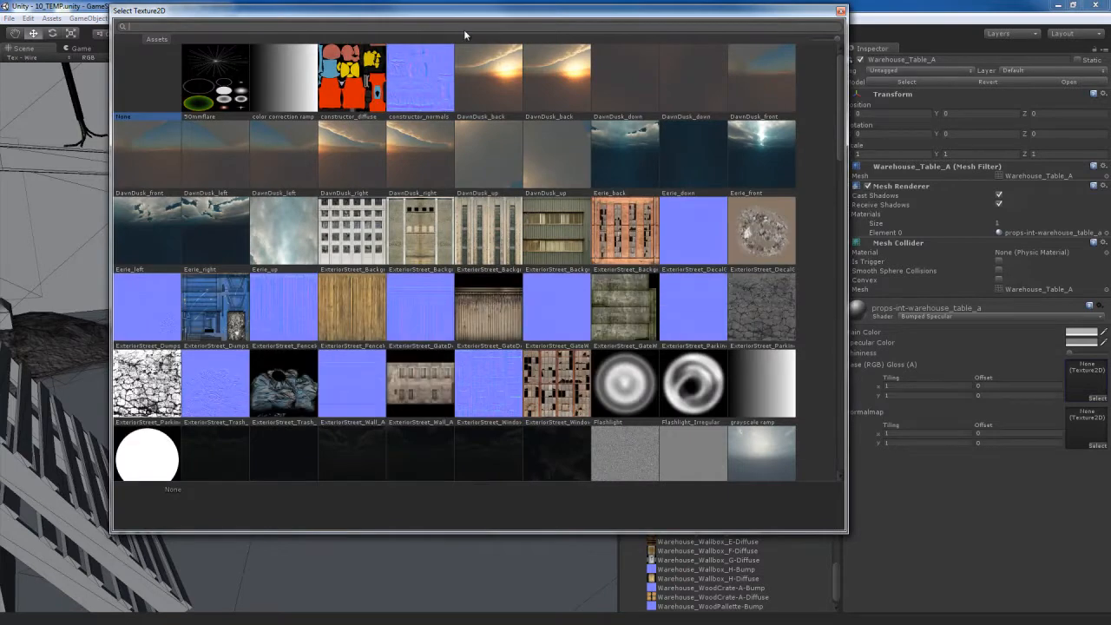
pyautogui.write('table')
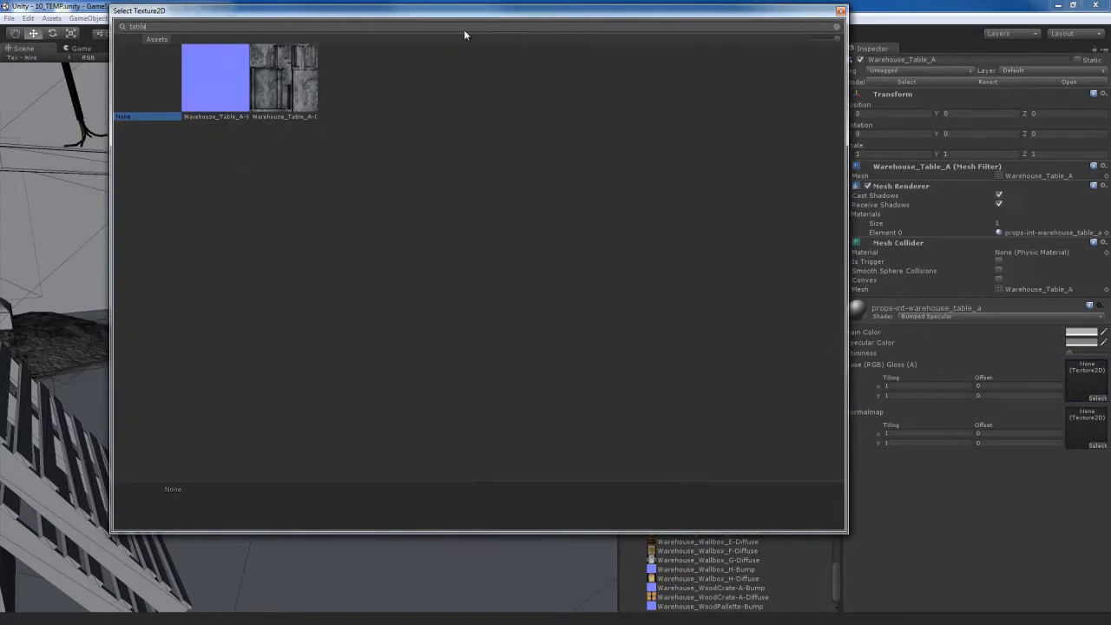
pyautogui.doubleClick(298, 79)
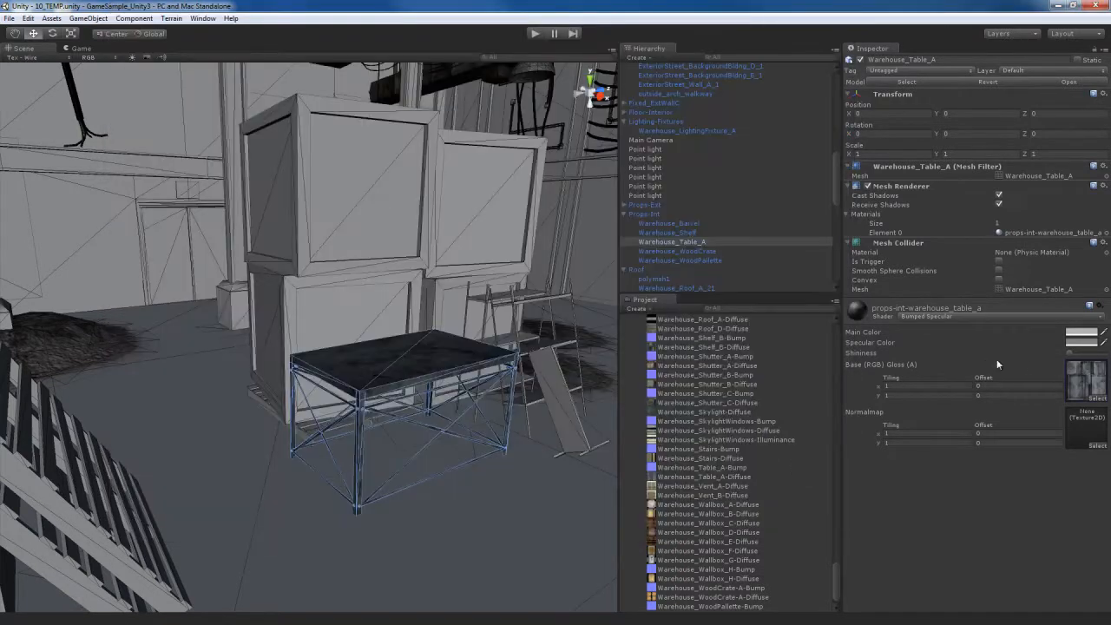
# Locate the table's diffuse texture among the project assets and assign Warehouse_Table_A-Bump as the table material's normal map
pyautogui.click(1094, 378)
pyautogui.scroll(-1, 718, 388)
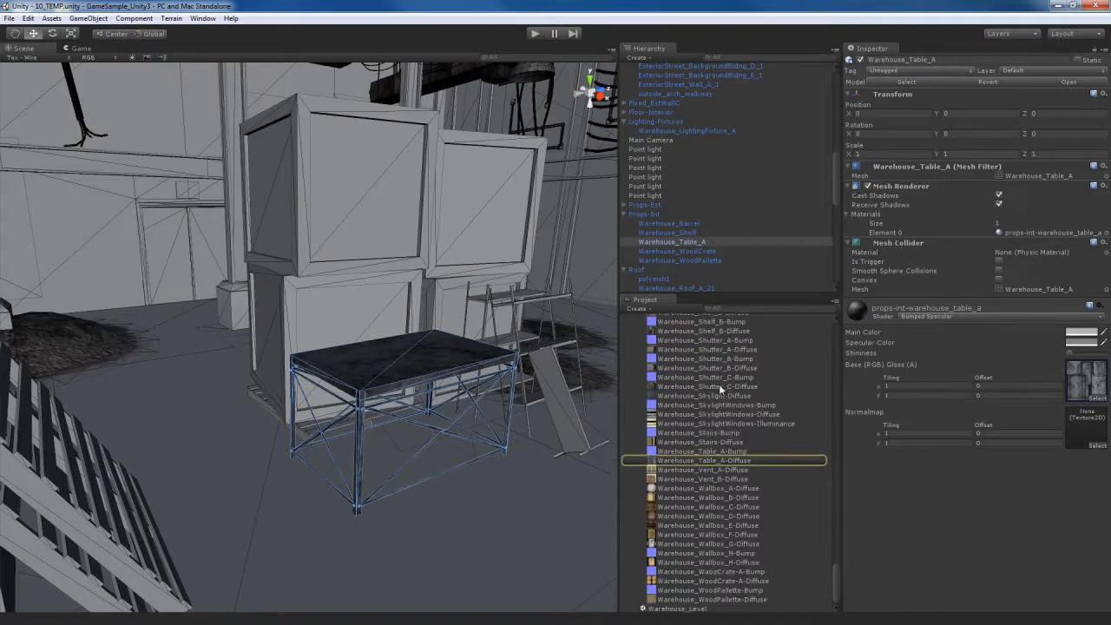
pyautogui.click(703, 460)
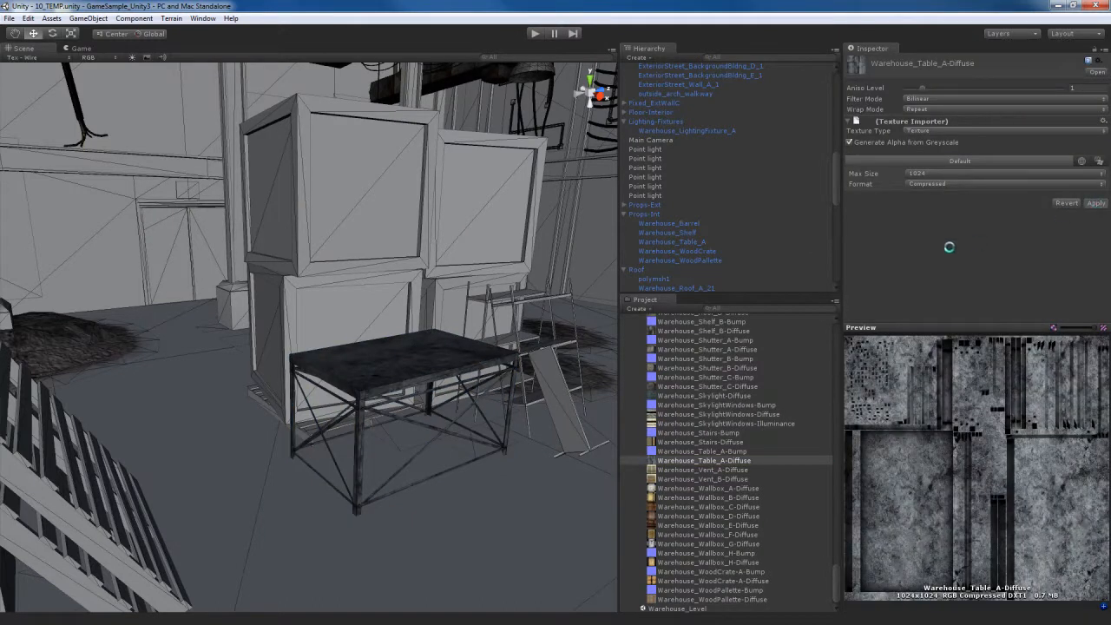
pyautogui.click(672, 242)
pyautogui.moveTo(713, 451)
pyautogui.mouseDown()
pyautogui.moveTo(794, 459)
pyautogui.moveTo(1095, 439)
pyautogui.mouseUp()
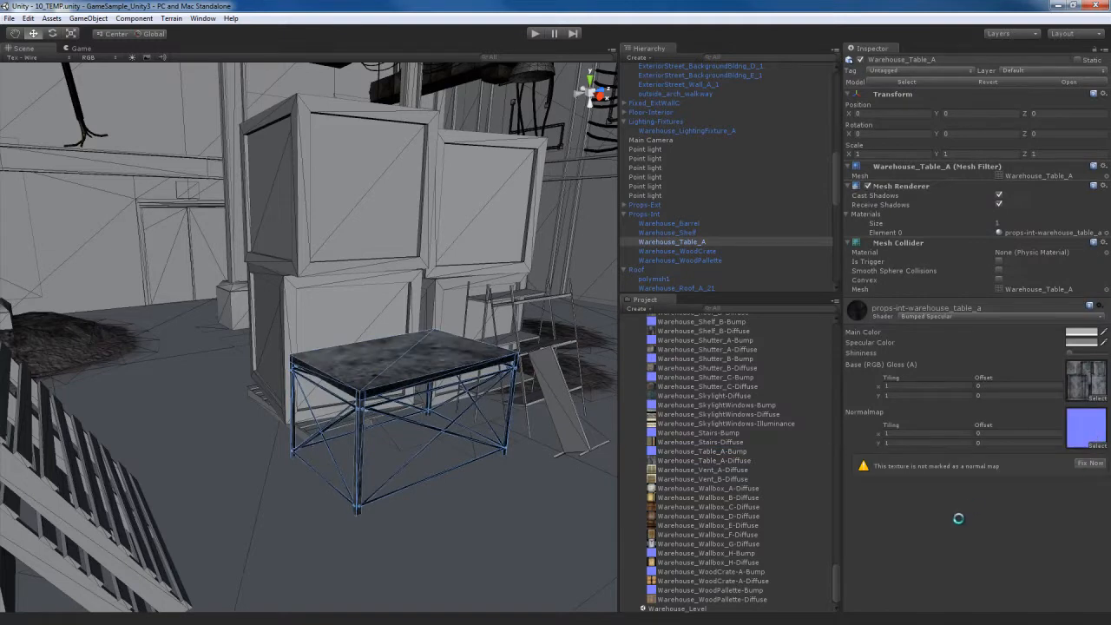
# Inspect the materials of the shelf and the wooden crates near the table
pyautogui.press('s')
pyautogui.moveTo(474, 396)
pyautogui.mouseDown(button='right')
pyautogui.moveTo(408, 406)
pyautogui.moveTo(482, 395)
pyautogui.mouseUp(button='right')
pyautogui.press('w')
pyautogui.click(454, 363)
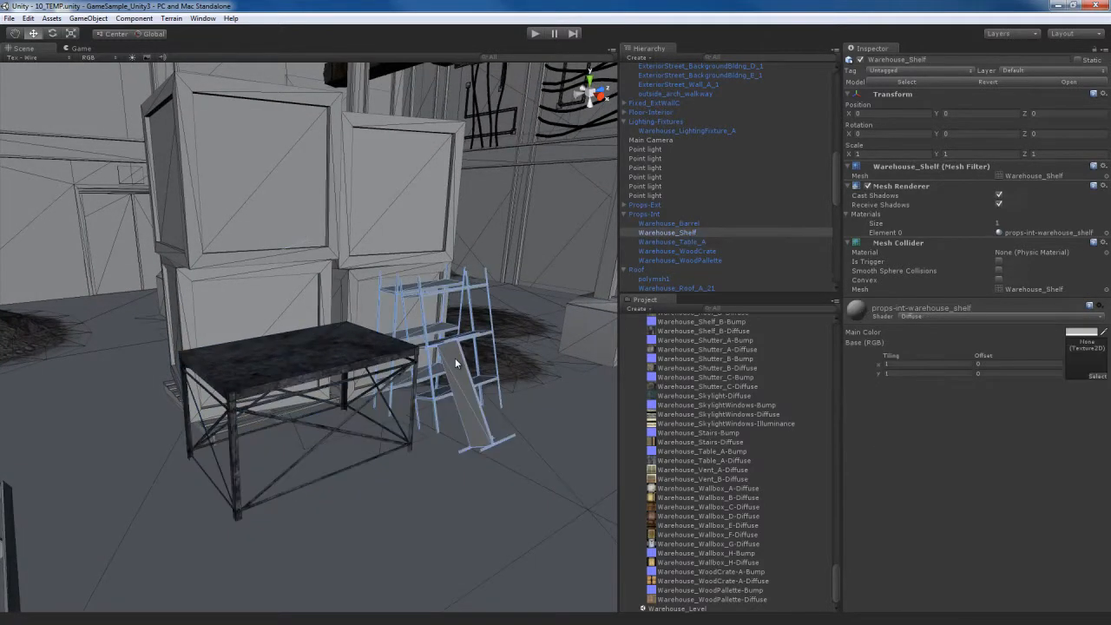
pyautogui.moveTo(321, 238); pyautogui.dragTo(305, 201, button='right')
pyautogui.click(305, 197)
pyautogui.moveTo(418, 364); pyautogui.dragTo(282, 387, button='right')
pyautogui.click(245, 373)
# Select the interior floor Warehouse_IntFloor_A_1 and look through all of its materials
pyautogui.moveTo(381, 394); pyautogui.dragTo(439, 371, button='right')
pyautogui.press('w')
pyautogui.press('s')
pyautogui.press('w')
pyautogui.press('s')
pyautogui.press('w')
pyautogui.press('s')
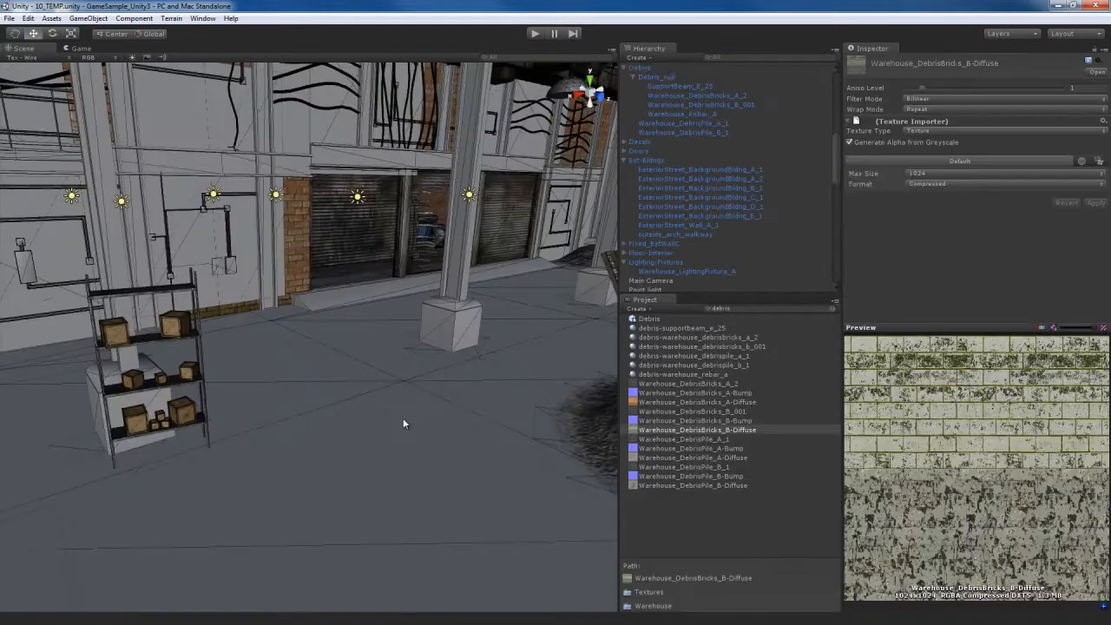
pyautogui.moveTo(404, 422); pyautogui.dragTo(347, 422, button='right')
pyautogui.click(345, 422)
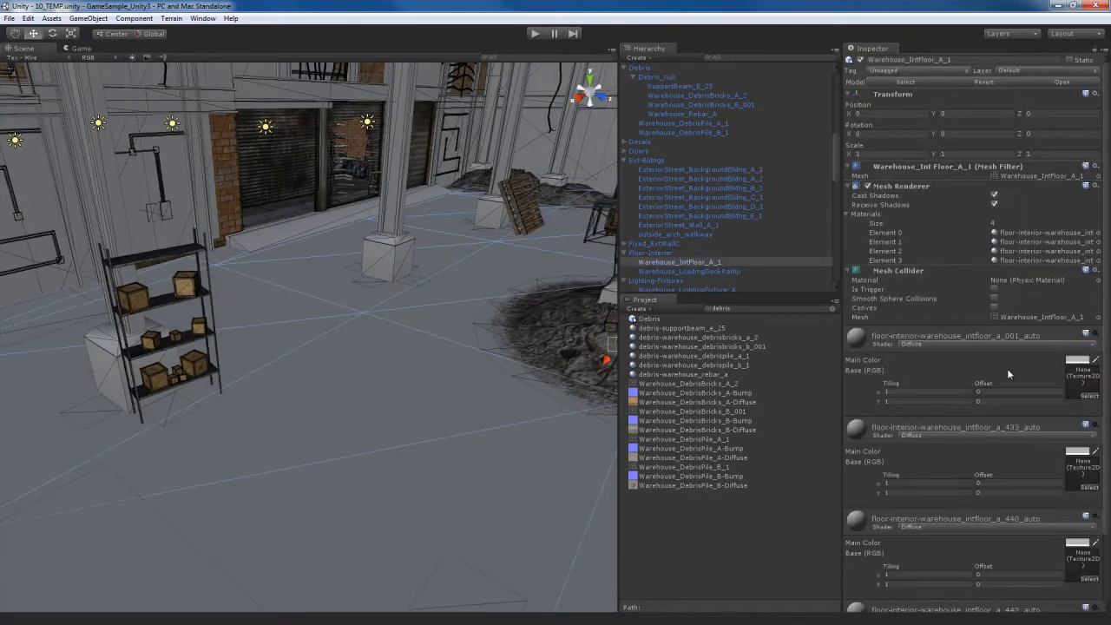
pyautogui.scroll(-3, 1002, 400)
pyautogui.scroll(3, 1002, 400)
pyautogui.scroll(-3, 1007, 438)
pyautogui.scroll(3, 979, 446)
pyautogui.scroll(-3, 992, 376)
pyautogui.scroll(3, 992, 377)
# Set all four materials of Warehouse_IntFloor_A_1 to the Bumped Specular shader
pyautogui.click(1000, 342)
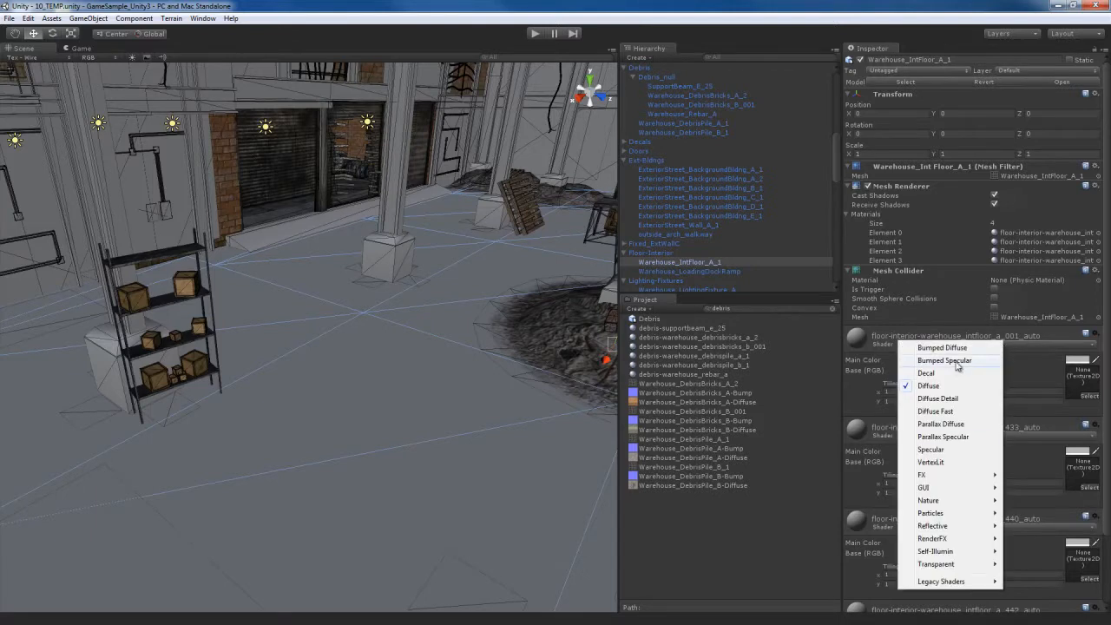
pyautogui.click(959, 360)
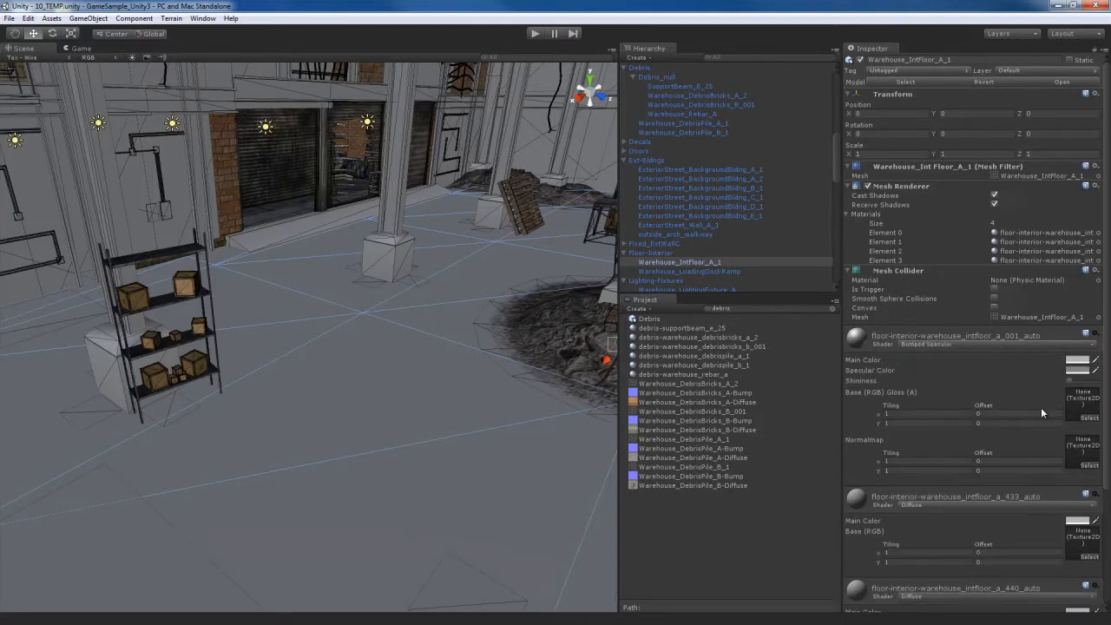
pyautogui.click(994, 337)
pyautogui.click(980, 375)
pyautogui.click(961, 392)
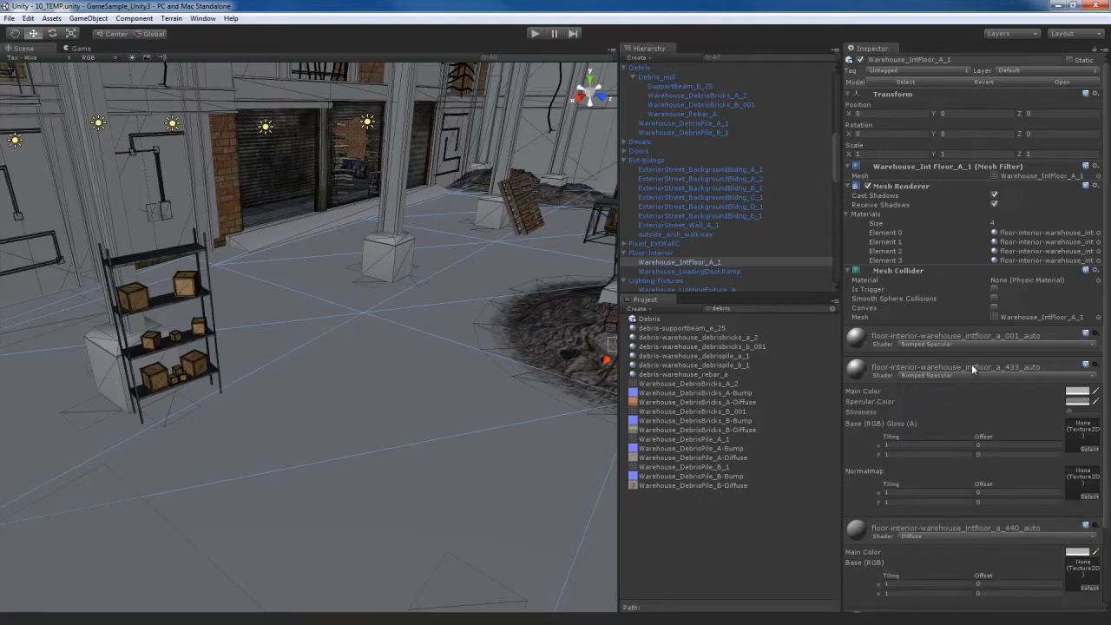
pyautogui.click(974, 371)
pyautogui.click(970, 408)
pyautogui.click(944, 173)
pyautogui.click(980, 391)
pyautogui.click(982, 337)
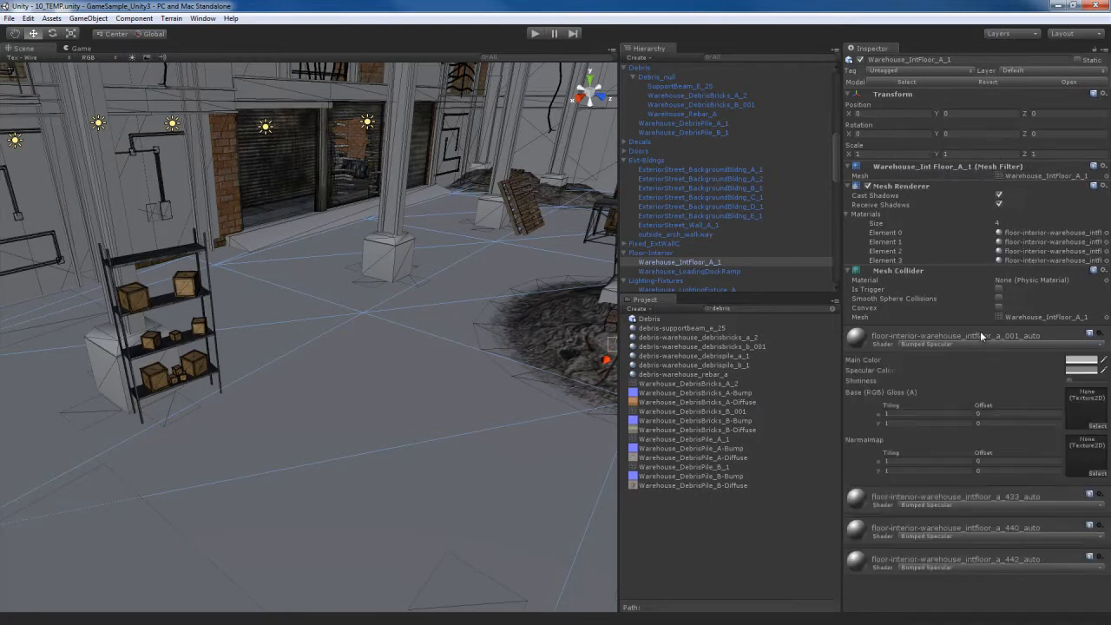
# Search the project for "warehouse intfloor" and assign Warehouse_IntFloor_A-1A-Diffuse as base texture and Warehouse_IntFloor_A-1A-Bump as normal map of material intfloor_a_001_auto
pyautogui.click(764, 309)
pyautogui.write('warehouse wntfloor')
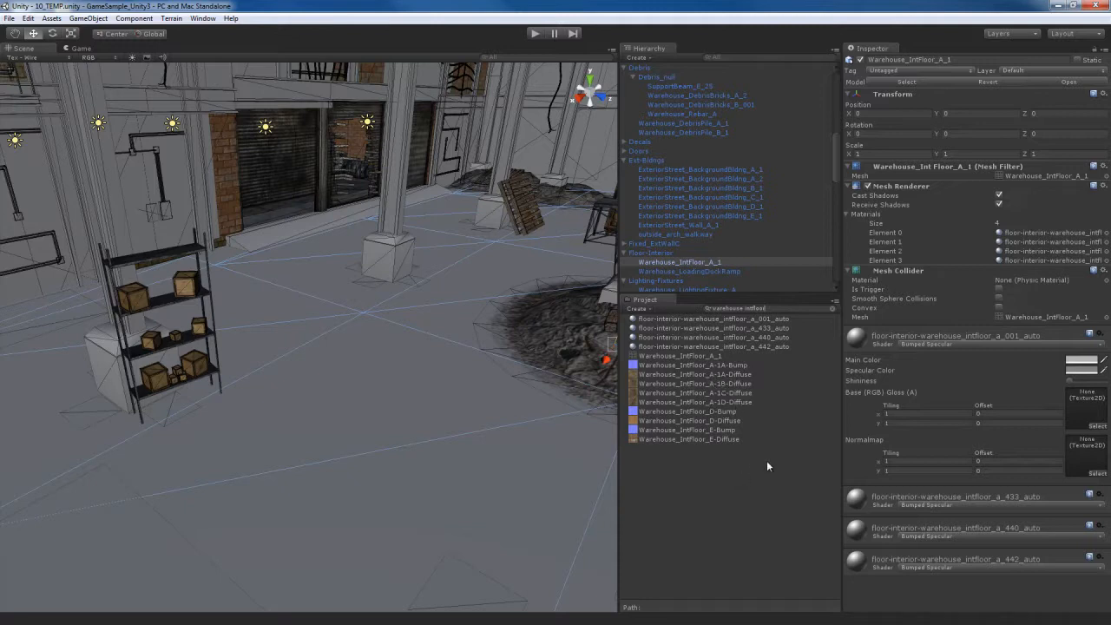
pyautogui.moveTo(713, 371); pyautogui.dragTo(1084, 409)
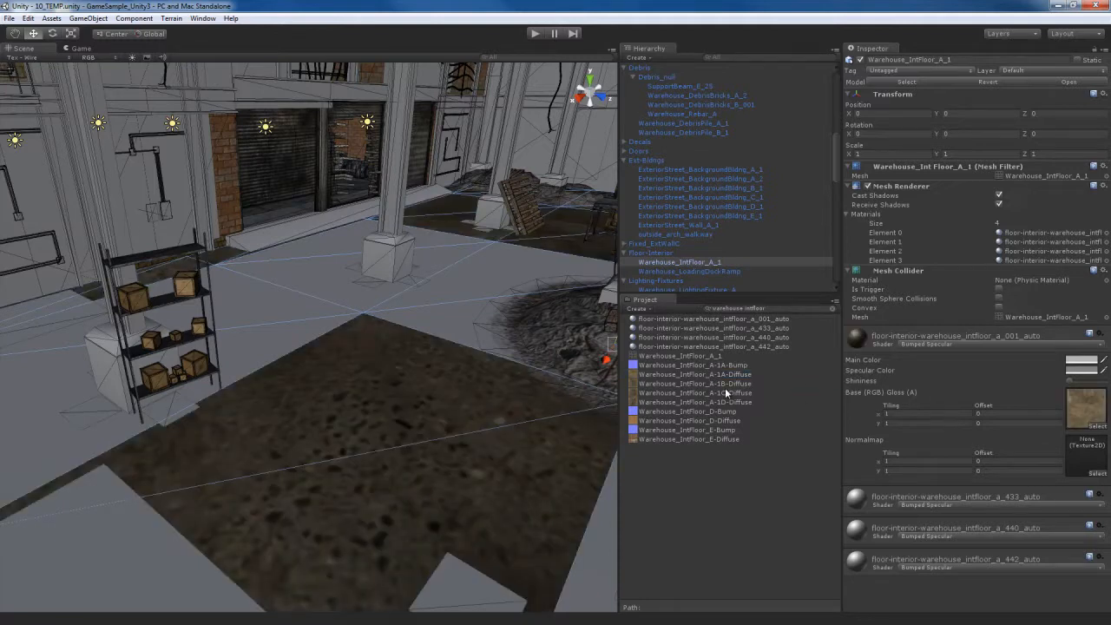
pyautogui.moveTo(713, 364); pyautogui.dragTo(1094, 460)
pyautogui.moveTo(417, 396)
pyautogui.keyDown('alt'); pyautogui.mouseDown()
pyautogui.moveTo(394, 422)
pyautogui.moveTo(518, 421)
pyautogui.moveTo(421, 403)
pyautogui.mouseUp(); pyautogui.keyUp('alt')
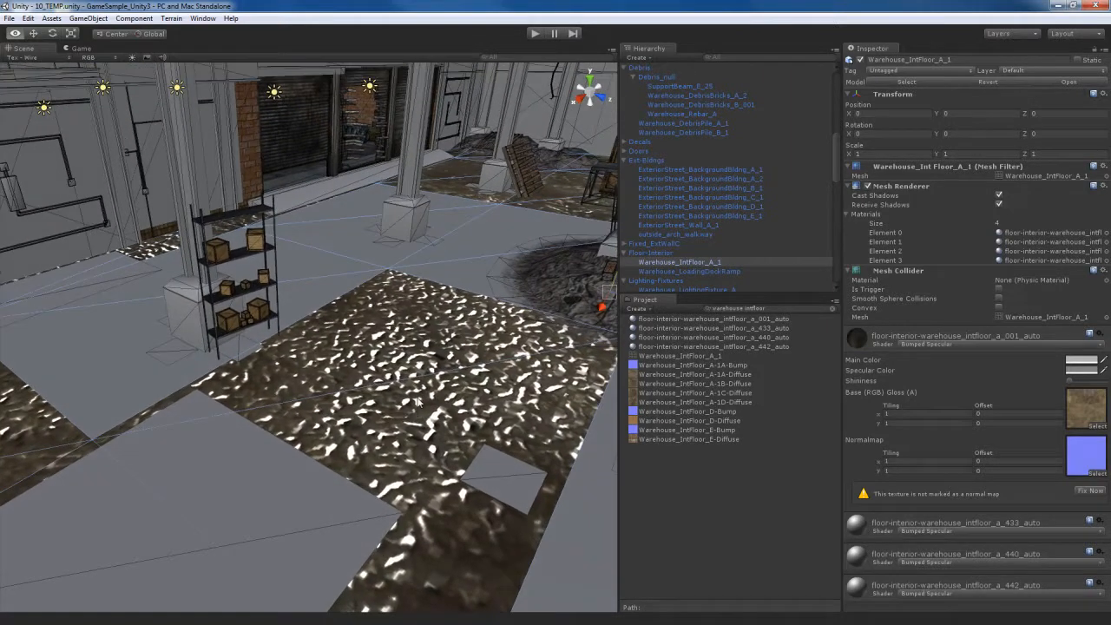
# Clear the asset search, find the Floor-Interior mesh in the Meshes folder and enable Swap UVs in its import settings
pyautogui.click(705, 264)
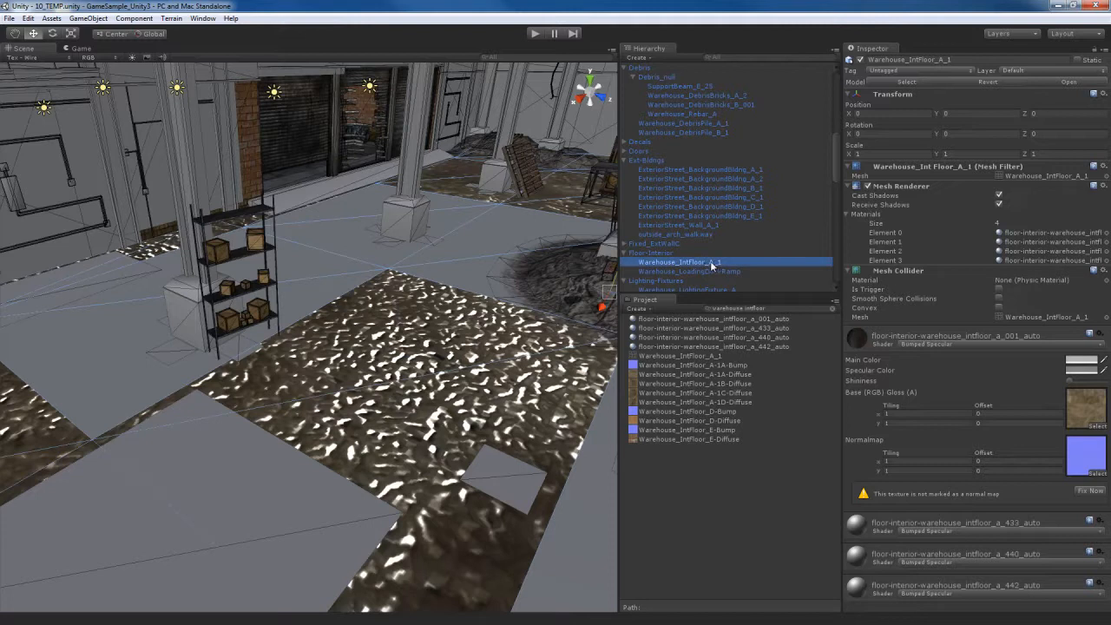
pyautogui.click(665, 253)
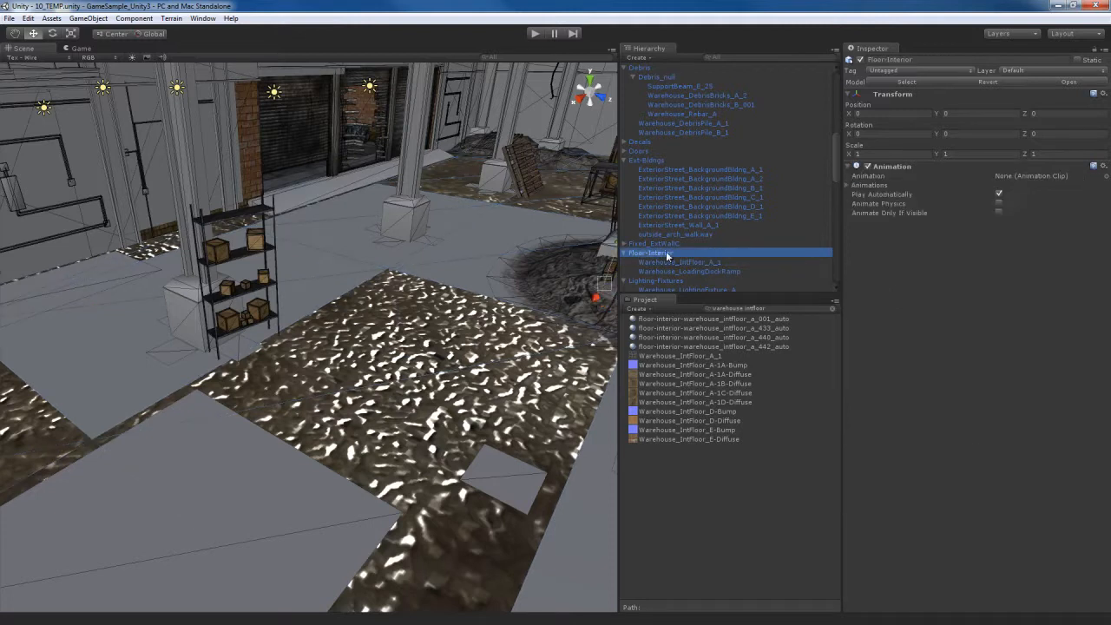
pyautogui.click(831, 311)
pyautogui.scroll(-3, 715, 413)
pyautogui.scroll(10, 715, 413)
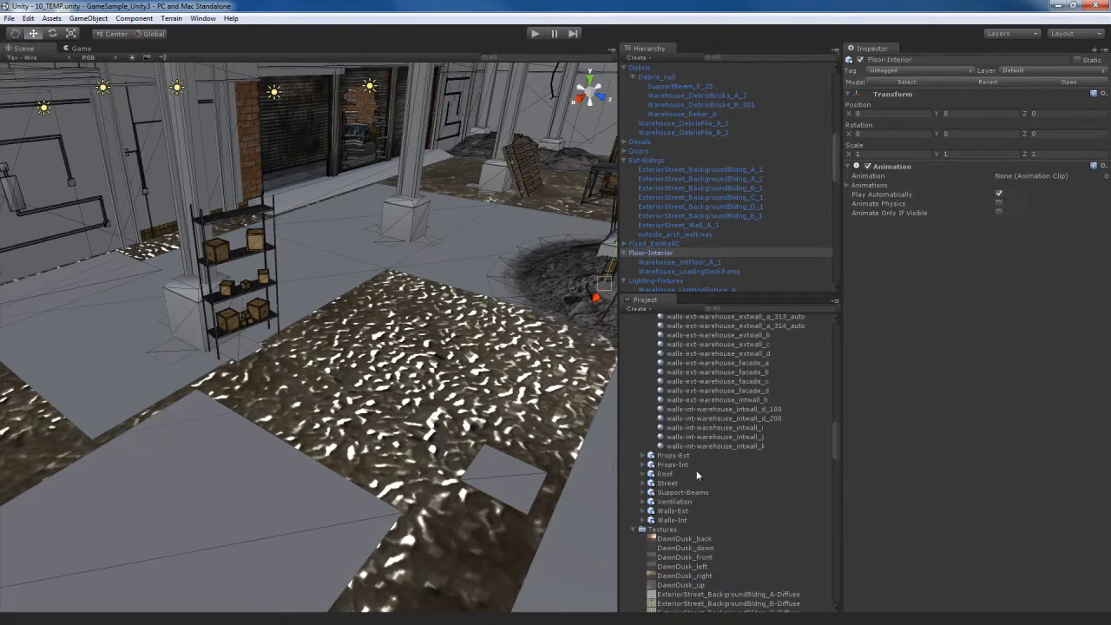
pyautogui.scroll(-2, 694, 459)
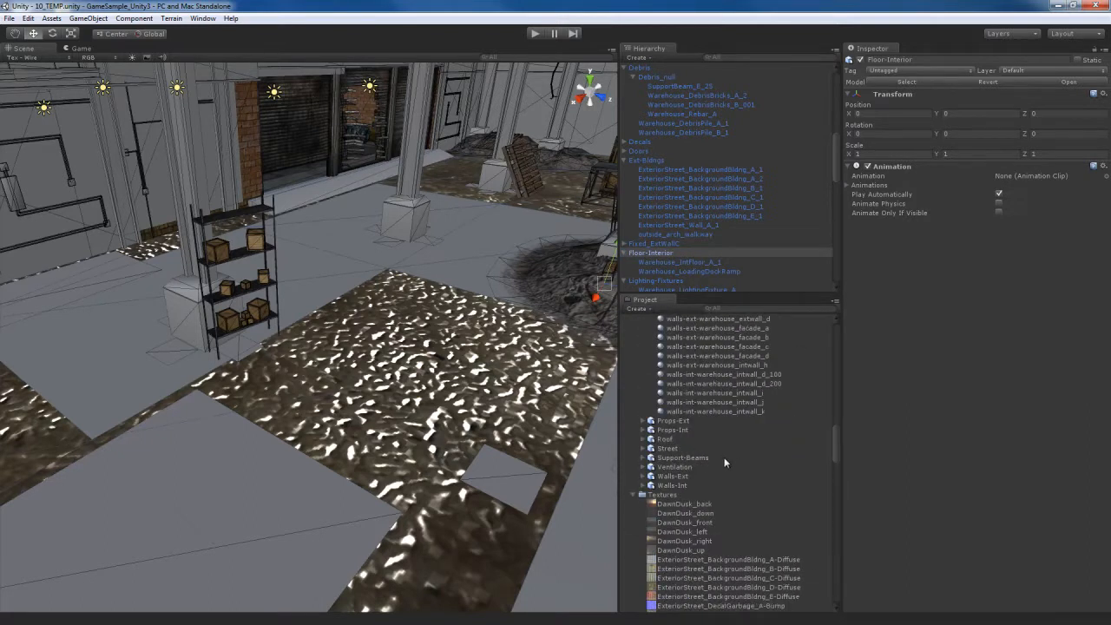
pyautogui.scroll(10, 723, 461)
pyautogui.scroll(10, 723, 461)
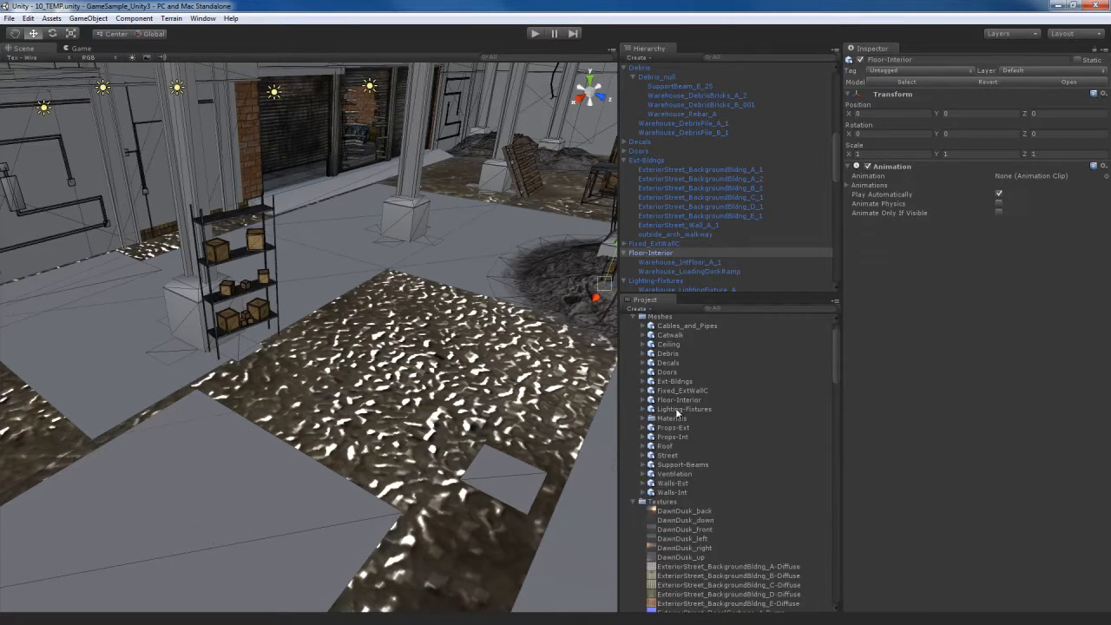
pyautogui.click(679, 403)
pyautogui.click(936, 267)
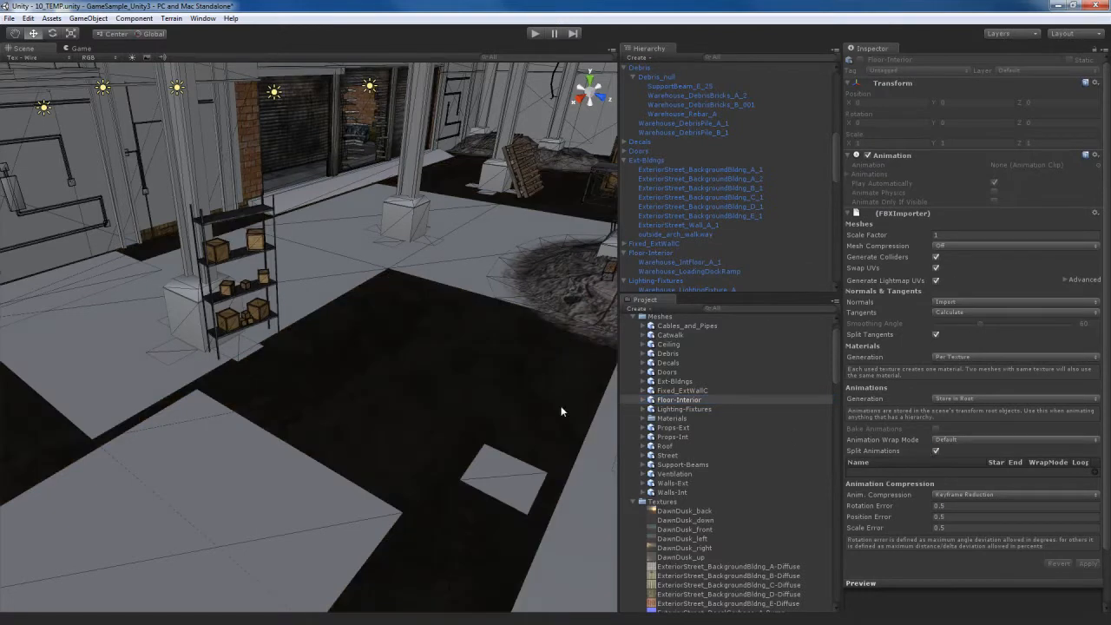
# Reselect the interior floor and fix its bump texture so it is marked as a normal map
pyautogui.press('w')
pyautogui.moveTo(434, 382)
pyautogui.mouseDown(button='right')
pyautogui.moveTo(486, 392)
pyautogui.moveTo(436, 392)
pyautogui.moveTo(435, 364)
pyautogui.moveTo(427, 382)
pyautogui.mouseUp(button='right')
pyautogui.click(429, 345)
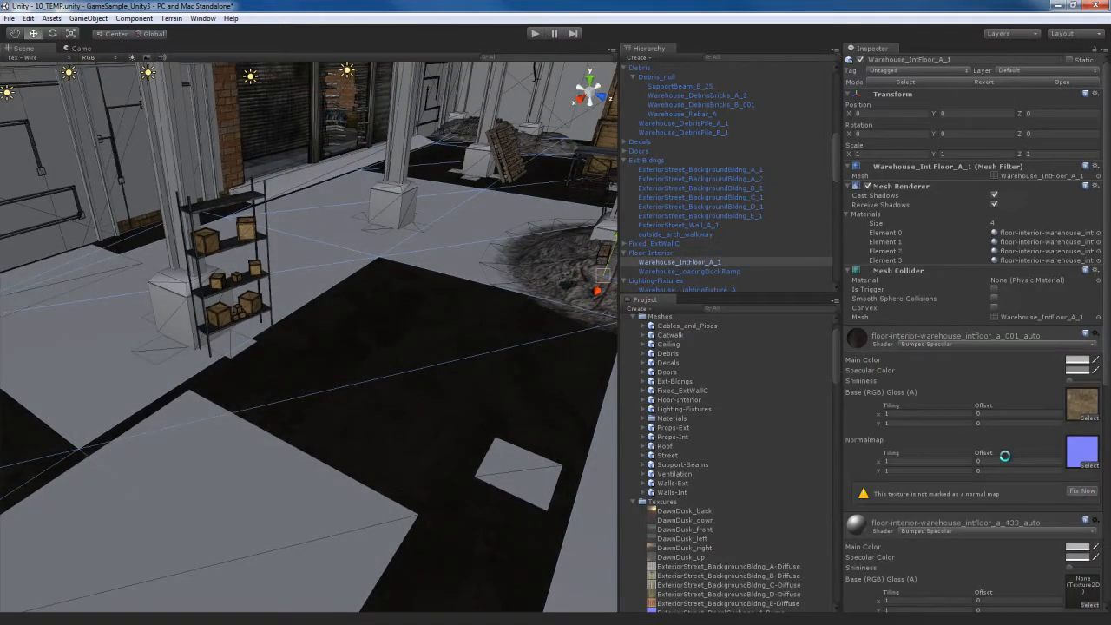
pyautogui.moveTo(557, 401); pyautogui.dragTo(411, 412, button='right')
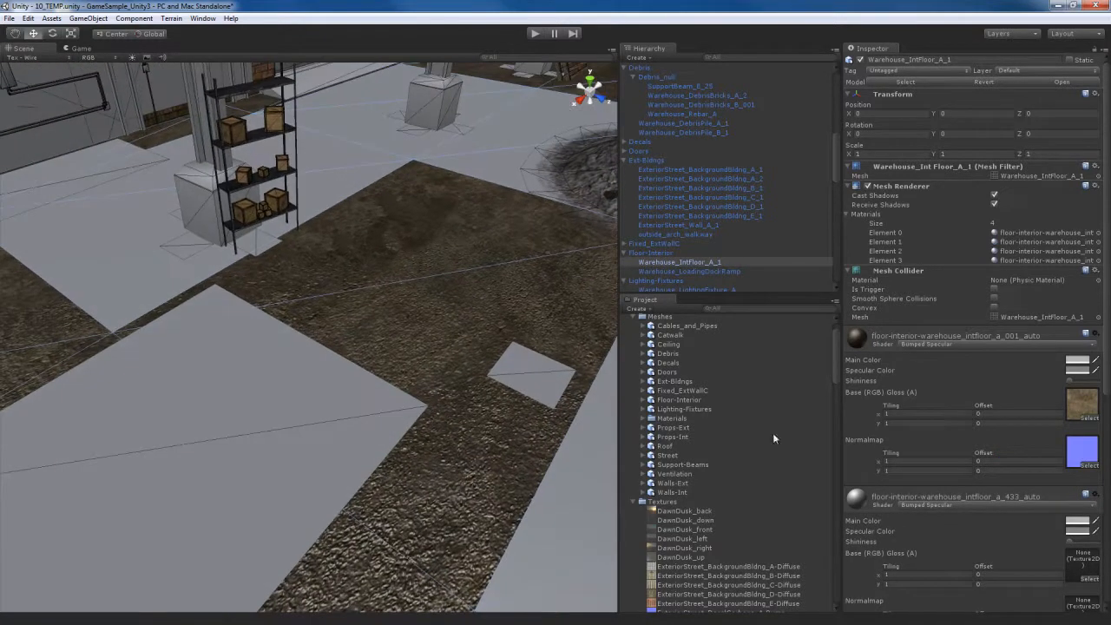
# Search the project for "warehouse intfloor" and assign Warehouse_IntFloor_A-1B-Diffuse as base texture and Warehouse_IntFloor_A-1A-Bump as normal map of intfloor_a_433_auto
pyautogui.click(1022, 335)
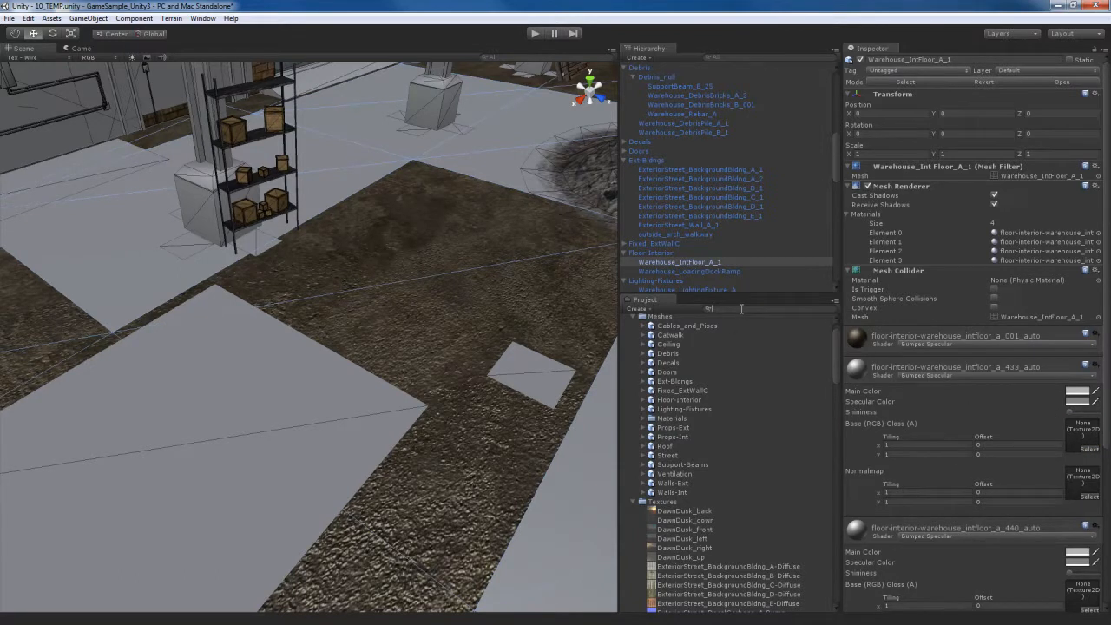
pyautogui.write('ware')
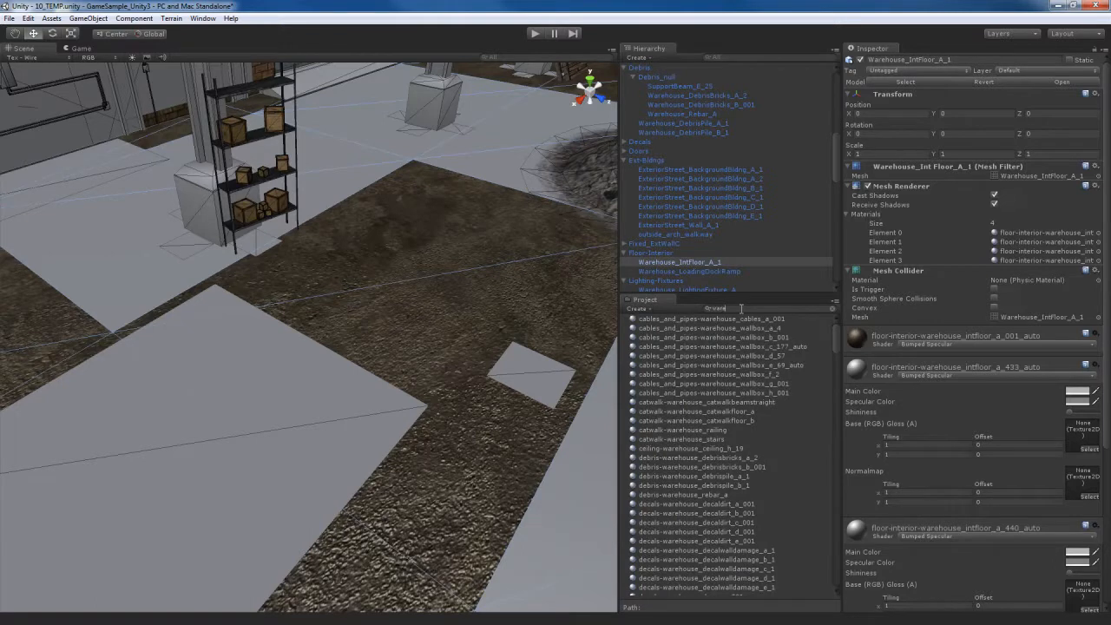
pyautogui.write('house int')
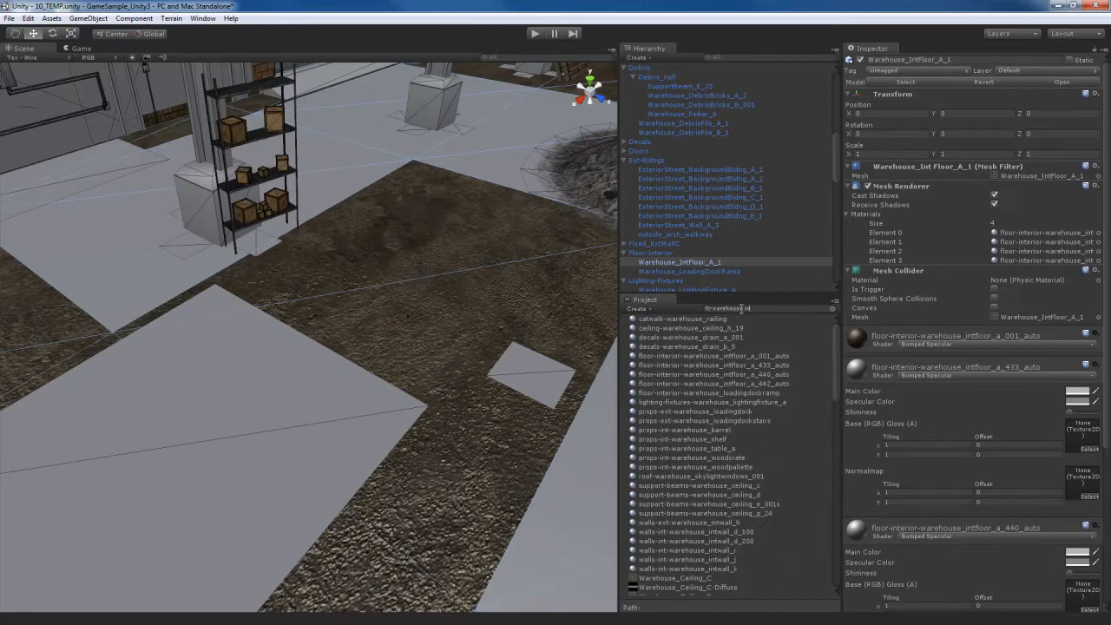
pyautogui.write('floor')
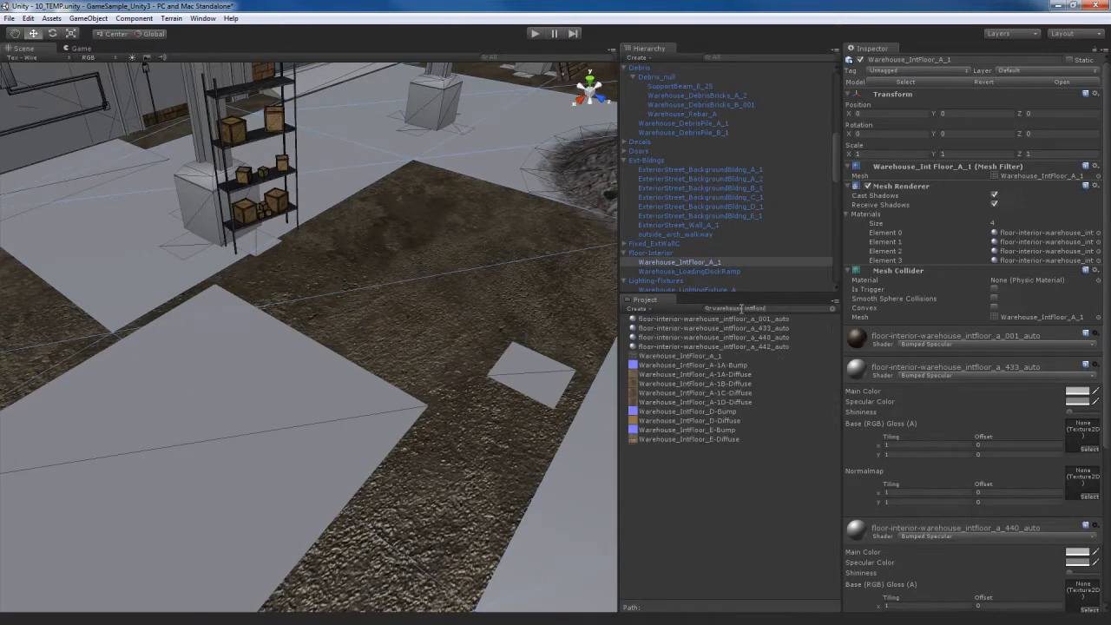
pyautogui.moveTo(703, 380); pyautogui.dragTo(1081, 438)
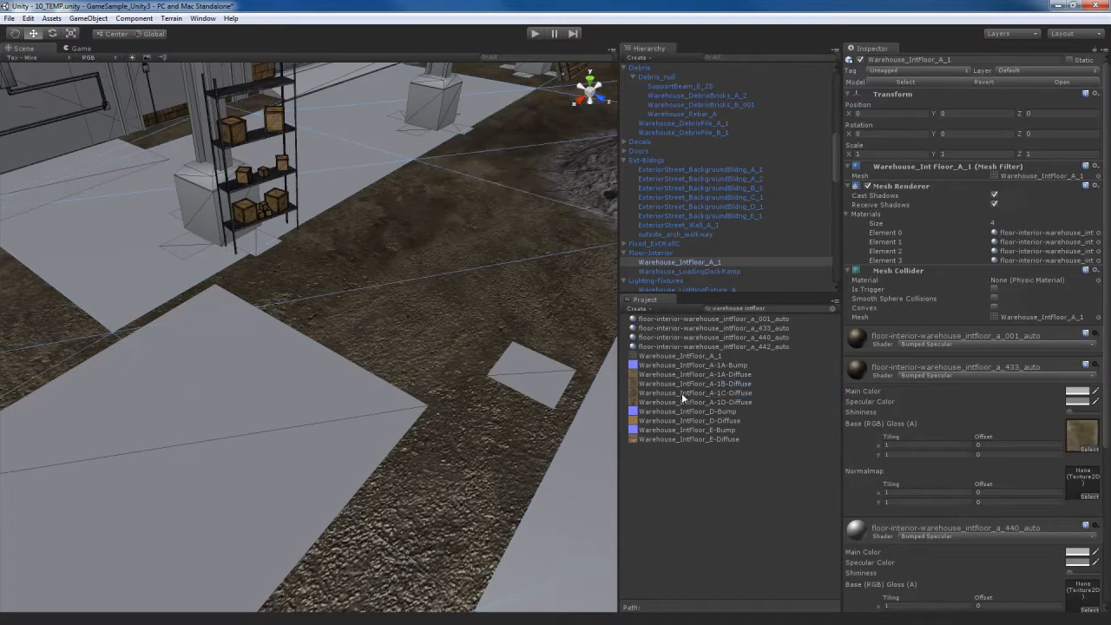
pyautogui.moveTo(705, 365); pyautogui.dragTo(1090, 484)
pyautogui.click(1006, 367)
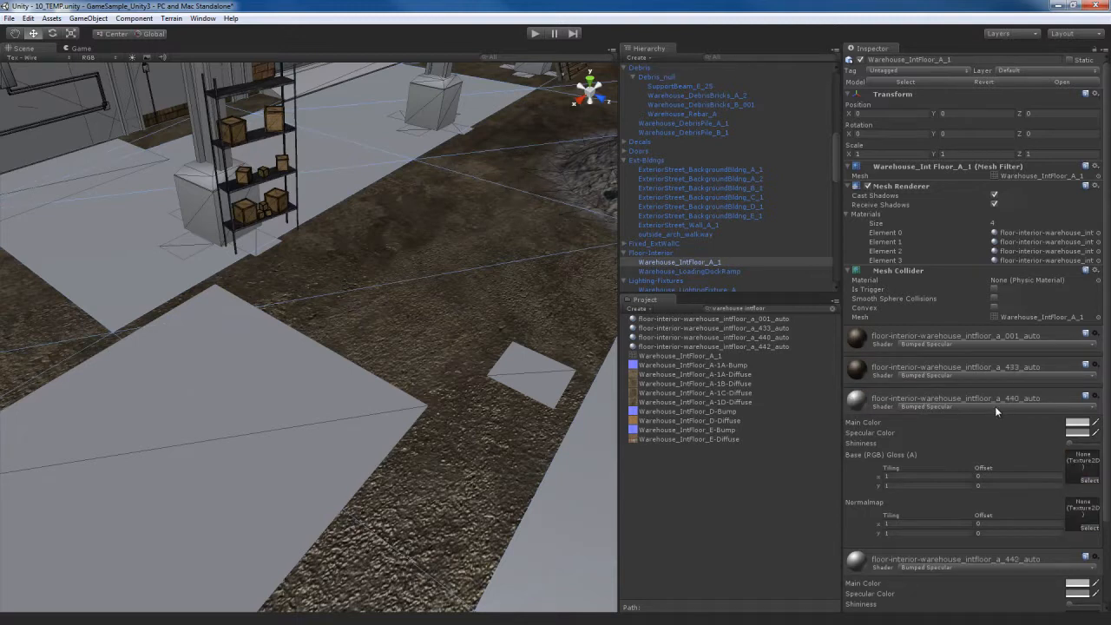
# Assign Warehouse_IntFloor_A-1C-Diffuse as base texture and Warehouse_IntFloor_A-1A-Bump as normal map of material intfloor_a_440_auto
pyautogui.moveTo(449, 319); pyautogui.dragTo(469, 217, button='right')
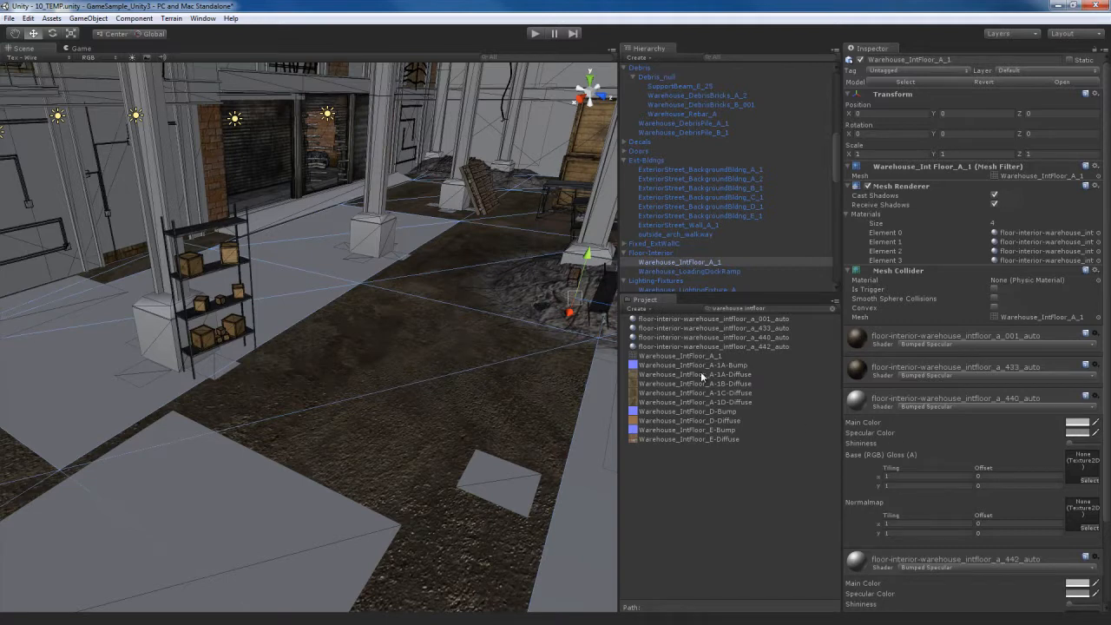
pyautogui.moveTo(698, 391); pyautogui.dragTo(1081, 466)
pyautogui.moveTo(719, 364); pyautogui.dragTo(1084, 514)
pyautogui.click(970, 399)
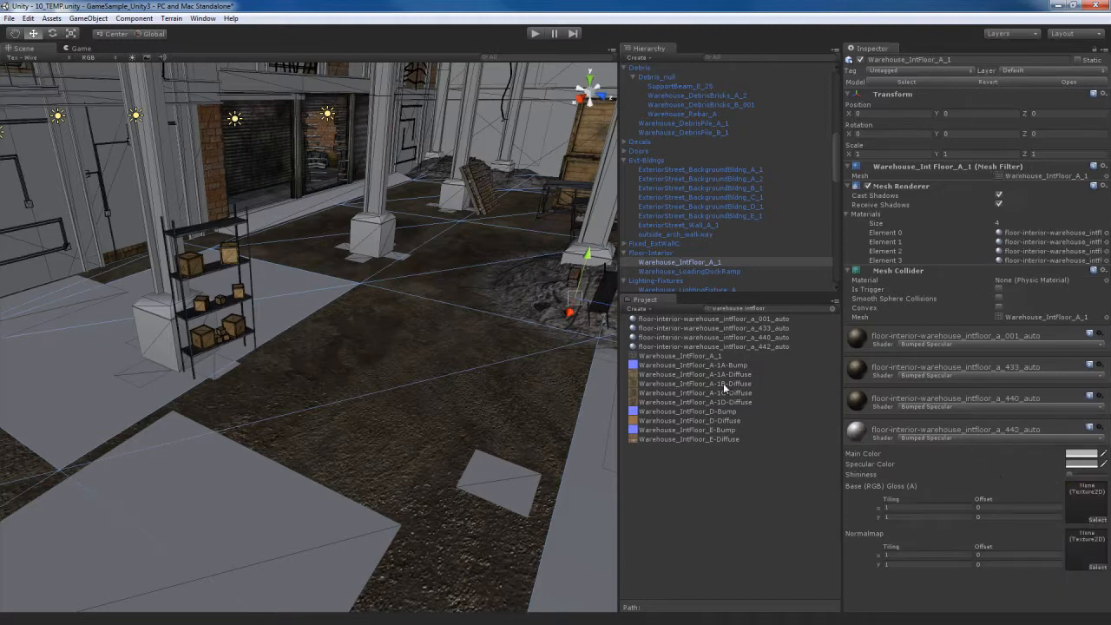
# Assign Warehouse_IntFloor_A-1D-Diffuse as base texture and a floor bump texture as normal map of material intfloor_a_442_auto
pyautogui.moveTo(700, 401); pyautogui.dragTo(1081, 501)
pyautogui.moveTo(742, 433); pyautogui.dragTo(1084, 546)
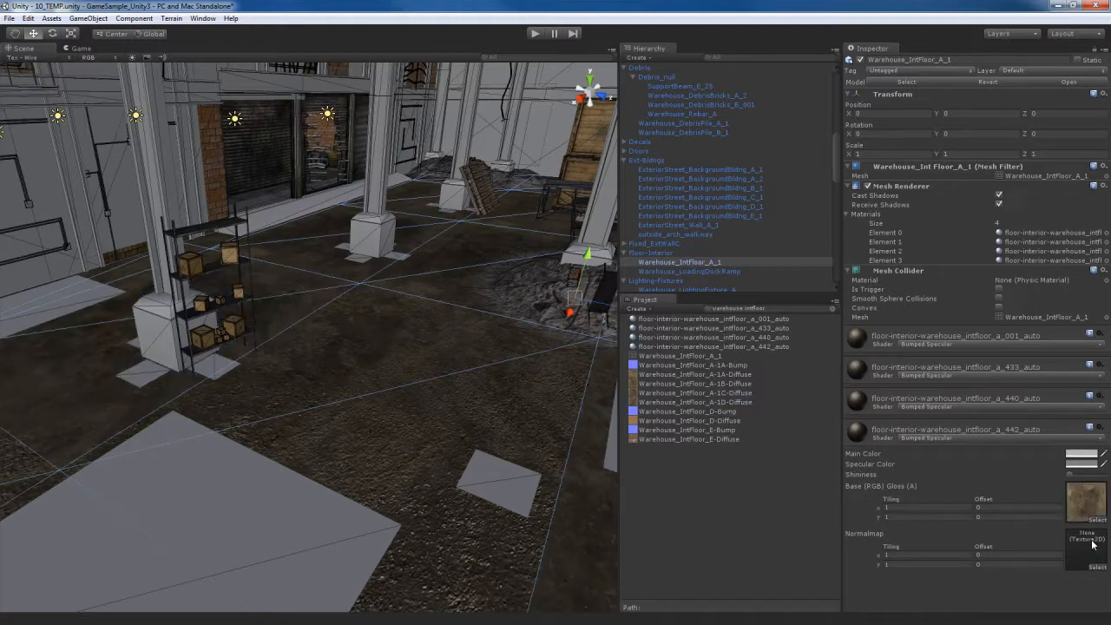
pyautogui.moveTo(392, 337); pyautogui.dragTo(406, 376, button='right')
pyautogui.moveTo(221, 342); pyautogui.dragTo(412, 363, button='right')
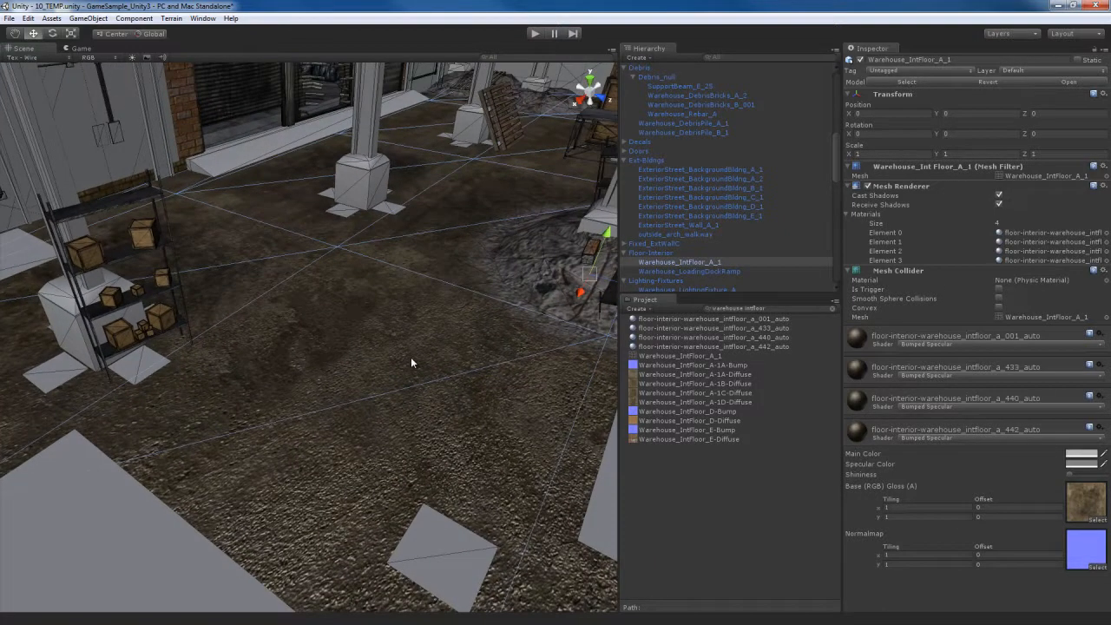
pyautogui.click(1022, 431)
# Enable Generate Alpha from Greyscale on the Warehouse_IntFloor_A-1A-Diffuse and A-1B-Diffuse textures and apply the import settings
pyautogui.click(702, 376)
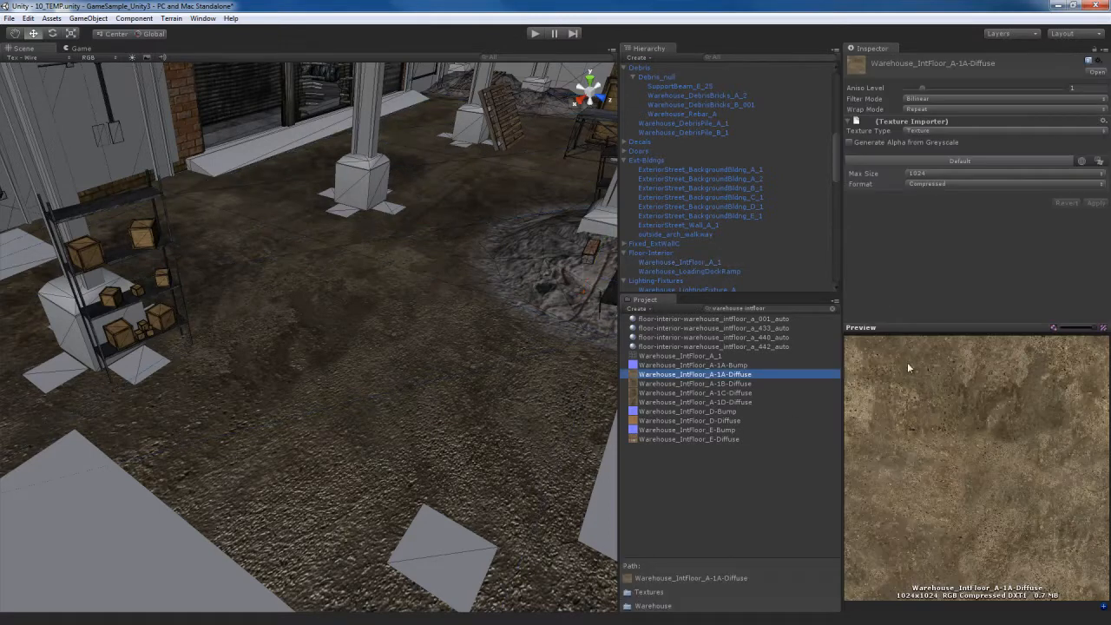
pyautogui.click(912, 144)
pyautogui.click(1095, 203)
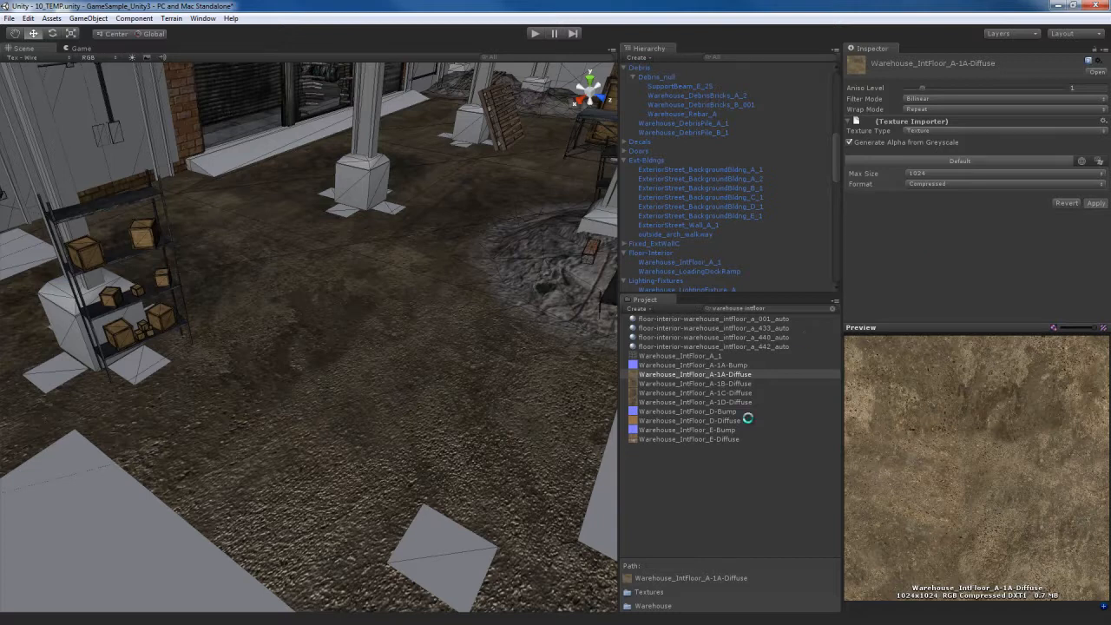
pyautogui.click(712, 383)
pyautogui.click(850, 143)
pyautogui.click(1095, 203)
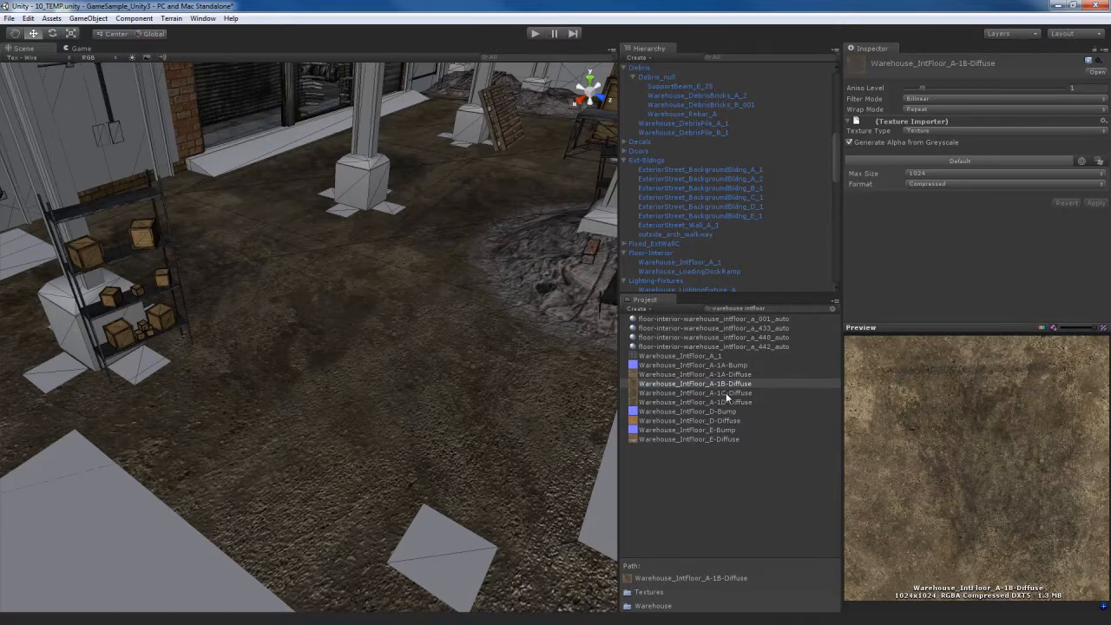
# Go through the A-1C and A-1D floor diffuse textures, enabling and applying Generate Alpha from Greyscale
pyautogui.click(724, 392)
pyautogui.click(719, 403)
pyautogui.click(897, 146)
pyautogui.click(1095, 202)
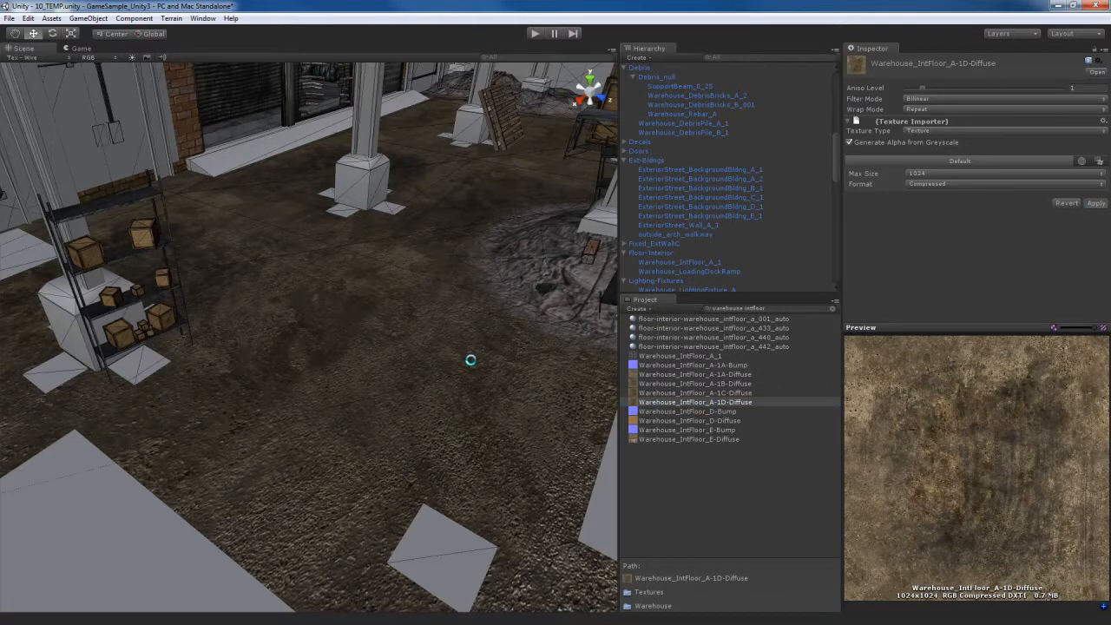
# Select the large floor decal Warehouse_DecalDirt_C_001 and set its material's shader to Transparent/Cutout/Bumped Specular
pyautogui.moveTo(471, 359); pyautogui.dragTo(520, 388, button='right')
pyautogui.moveTo(386, 392); pyautogui.dragTo(350, 402, button='right')
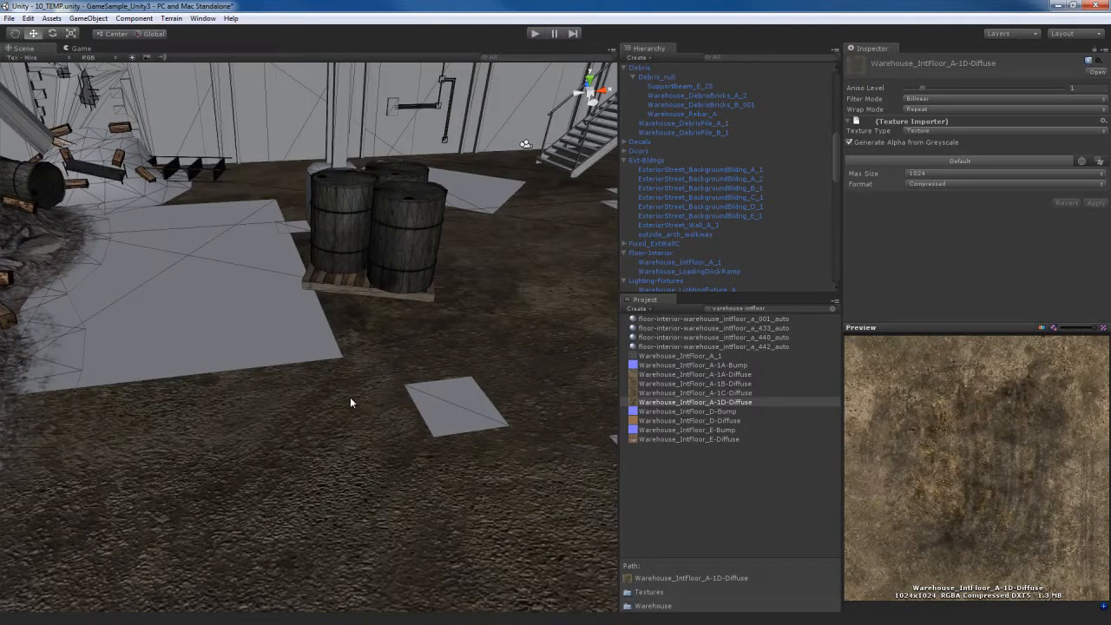
pyautogui.moveTo(350, 402); pyautogui.dragTo(508, 417, button='right')
pyautogui.click(482, 396)
pyautogui.click(468, 415)
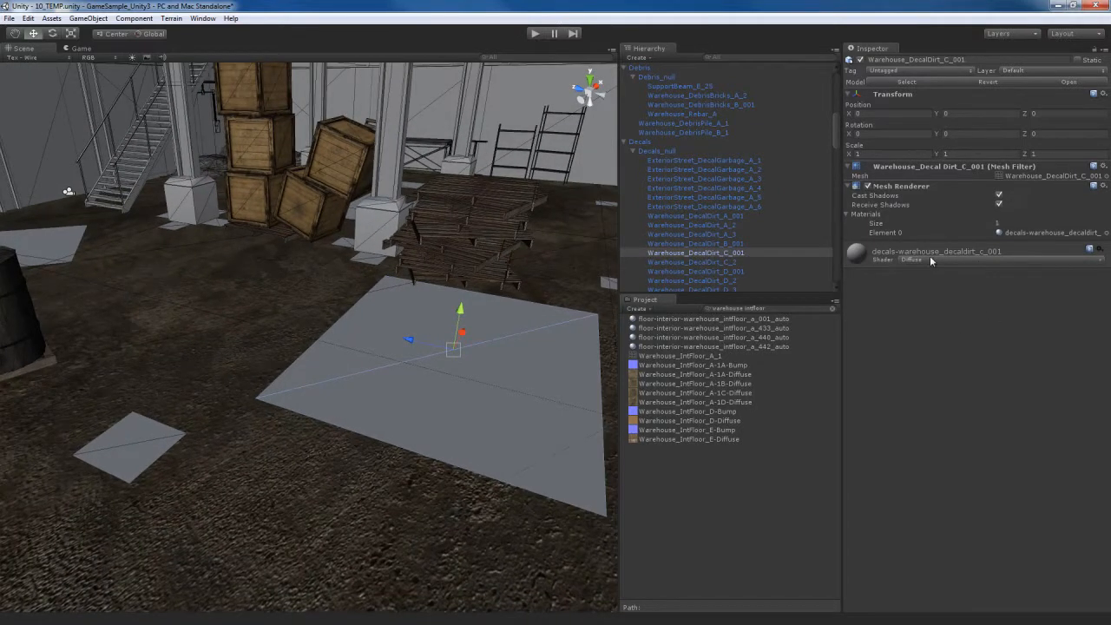
pyautogui.click(1009, 260)
pyautogui.click(1022, 250)
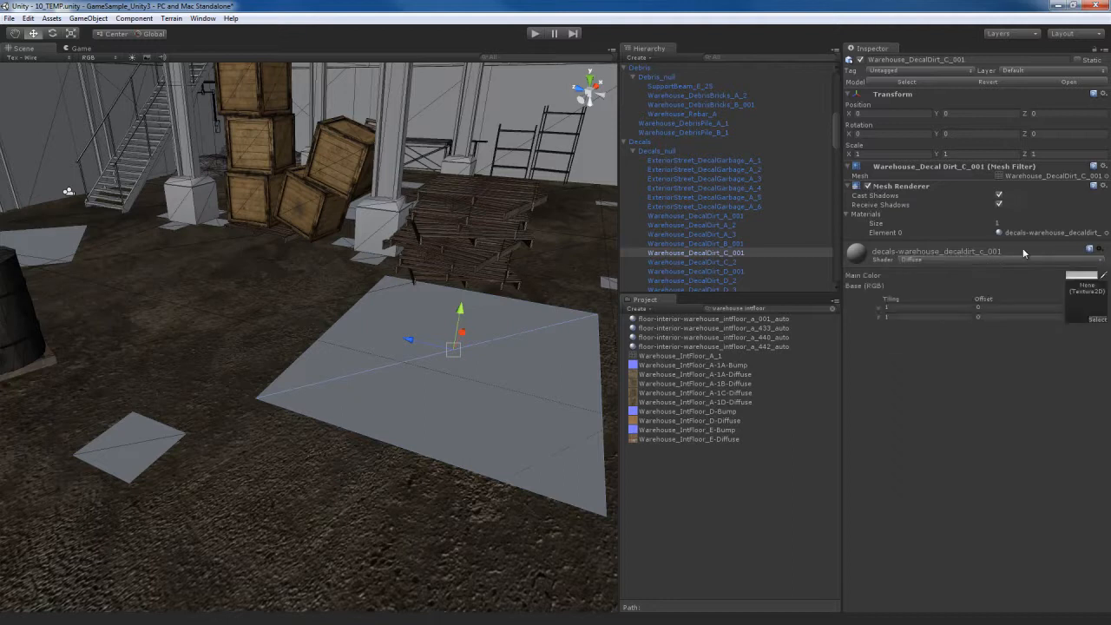
pyautogui.click(996, 260)
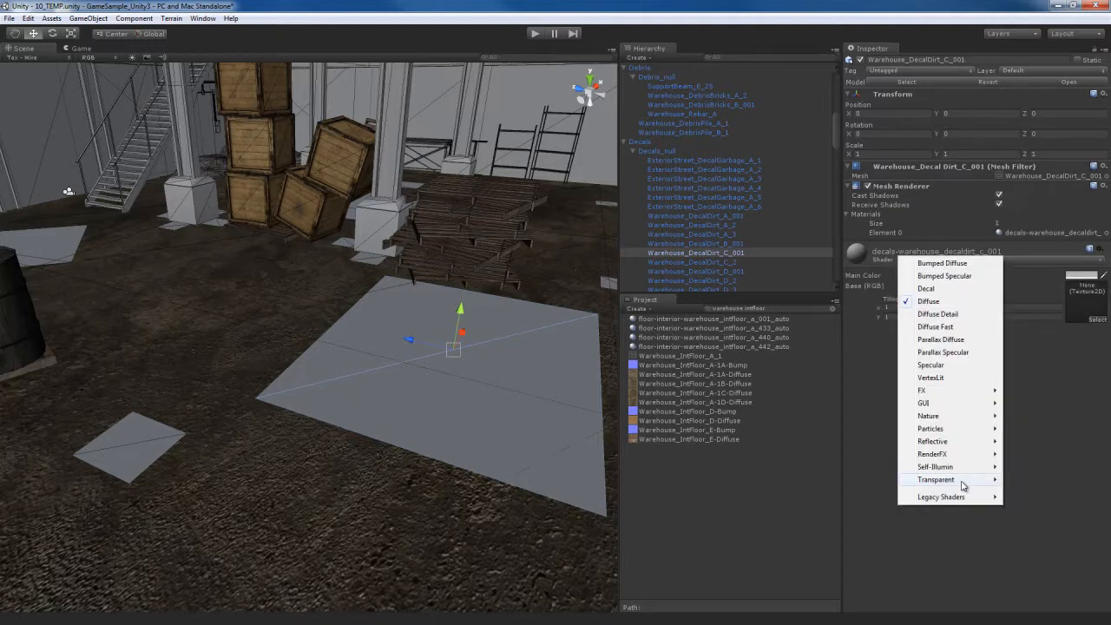
pyautogui.moveTo(964, 482)
pyautogui.moveTo(1053, 506)
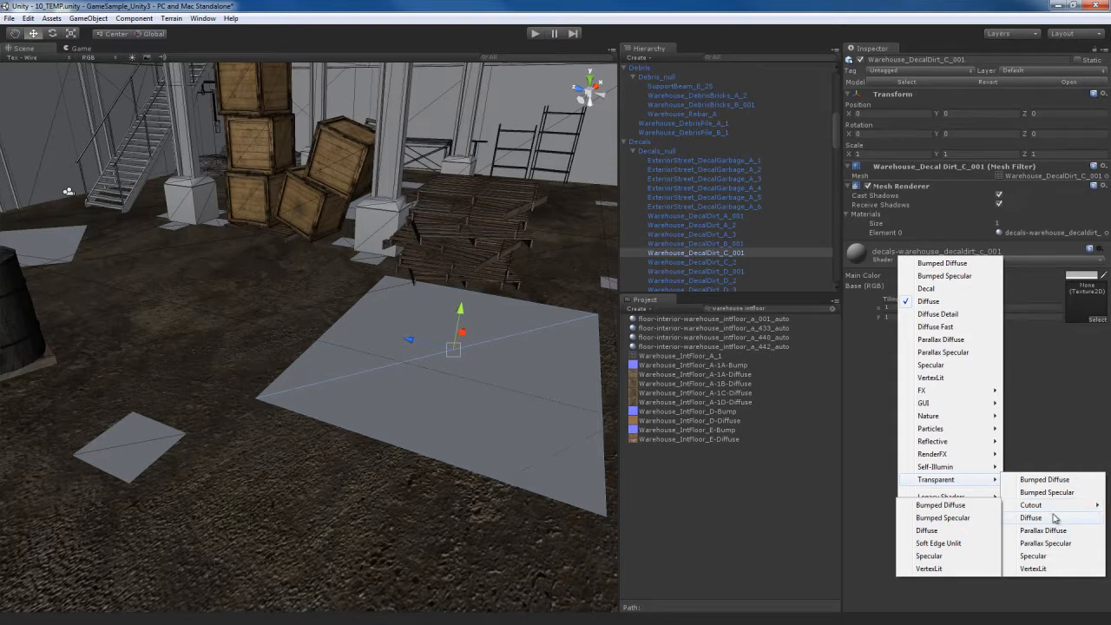
pyautogui.click(959, 518)
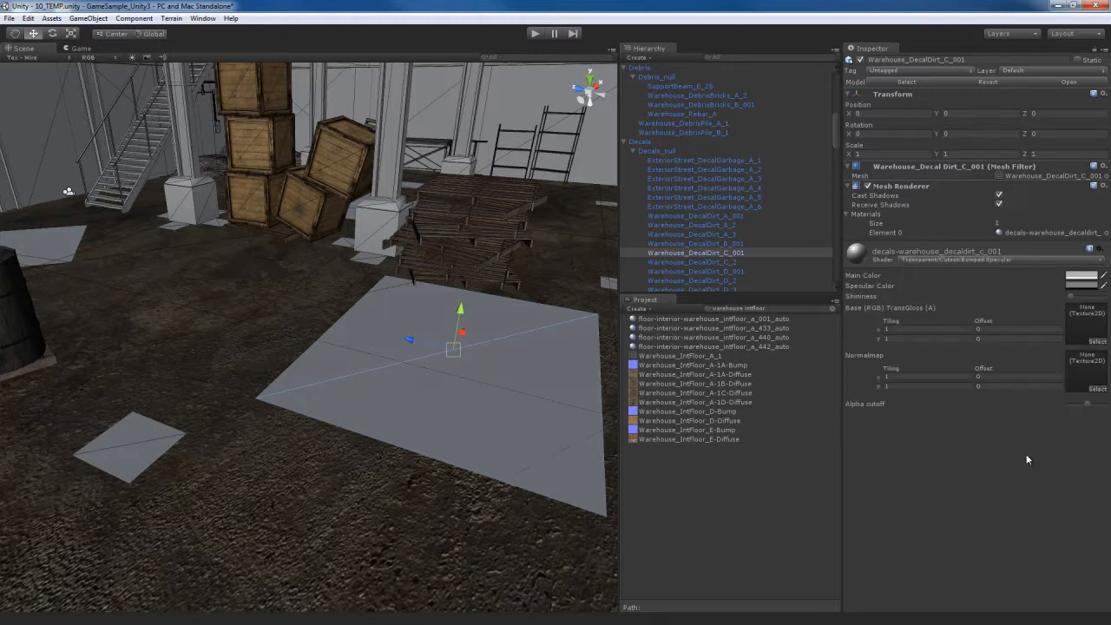
# Search the project for "decaldirt", assign Warehouse_DecalDirt_C-Diffuse and Warehouse_DecalDirt_C-Bump to the decal's material, and fix the bump's normal map marking
pyautogui.click(771, 308)
pyautogui.write('decal')
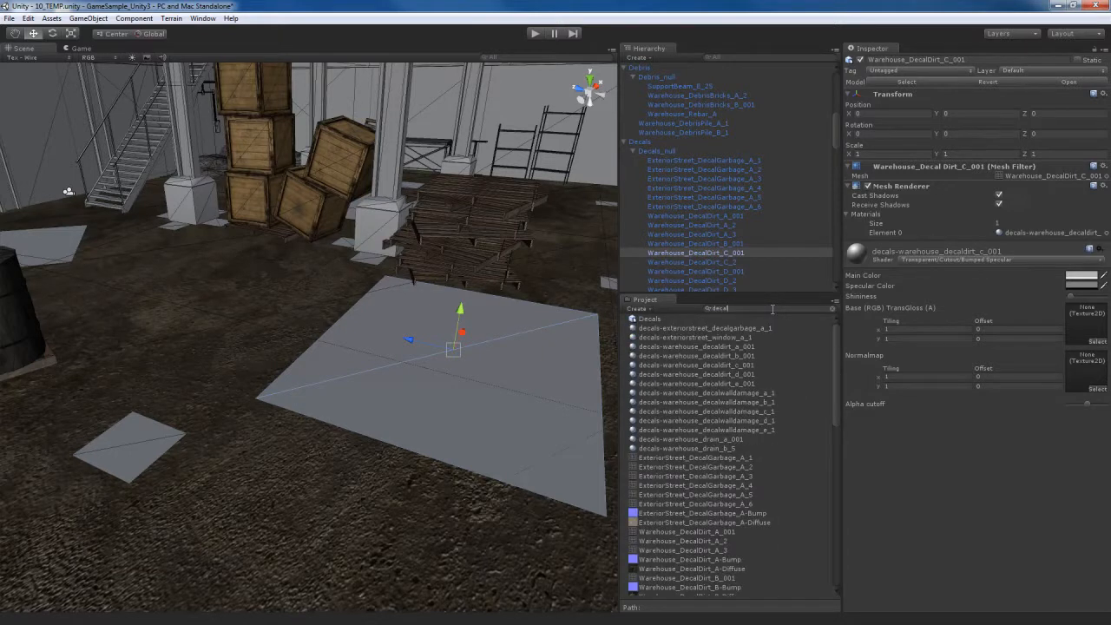
pyautogui.write('dirt')
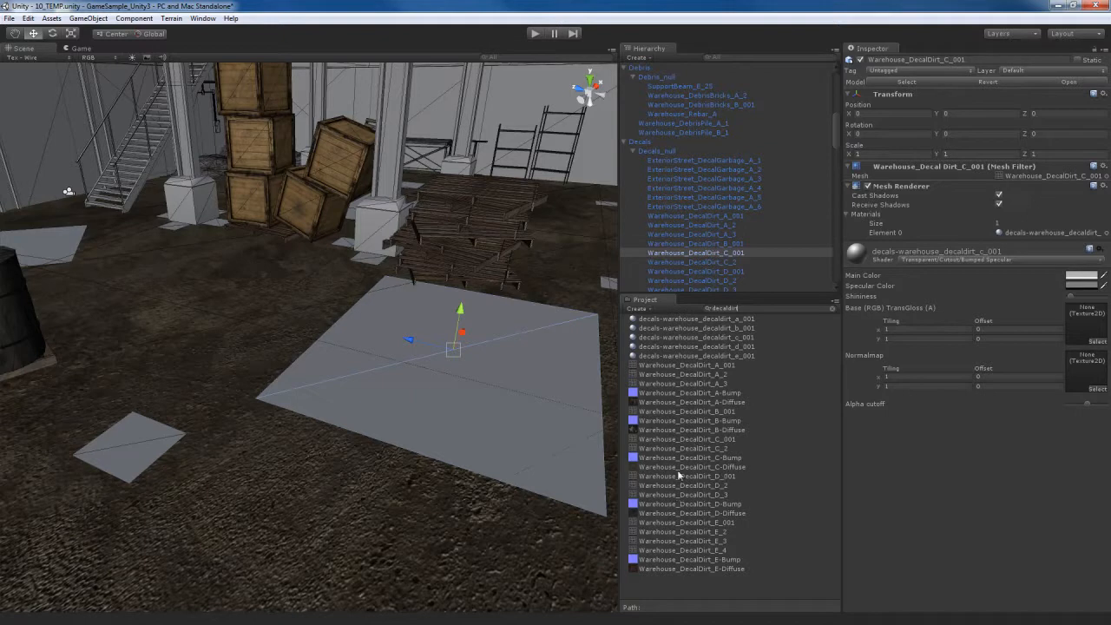
pyautogui.moveTo(687, 465); pyautogui.dragTo(1086, 329)
pyautogui.moveTo(707, 458); pyautogui.dragTo(1084, 379)
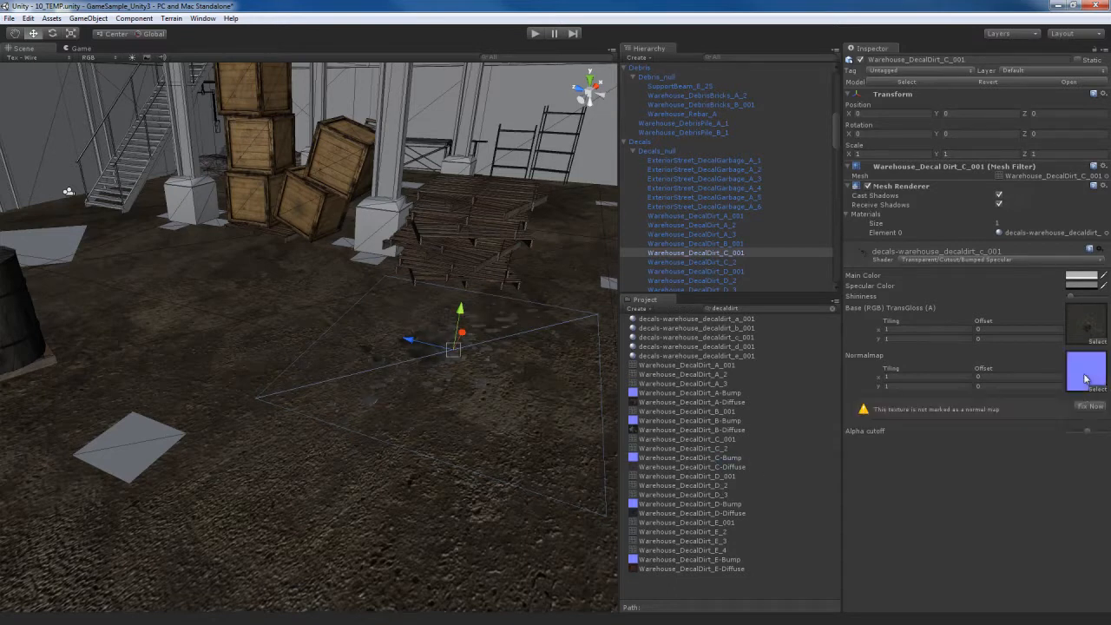
pyautogui.click(1090, 406)
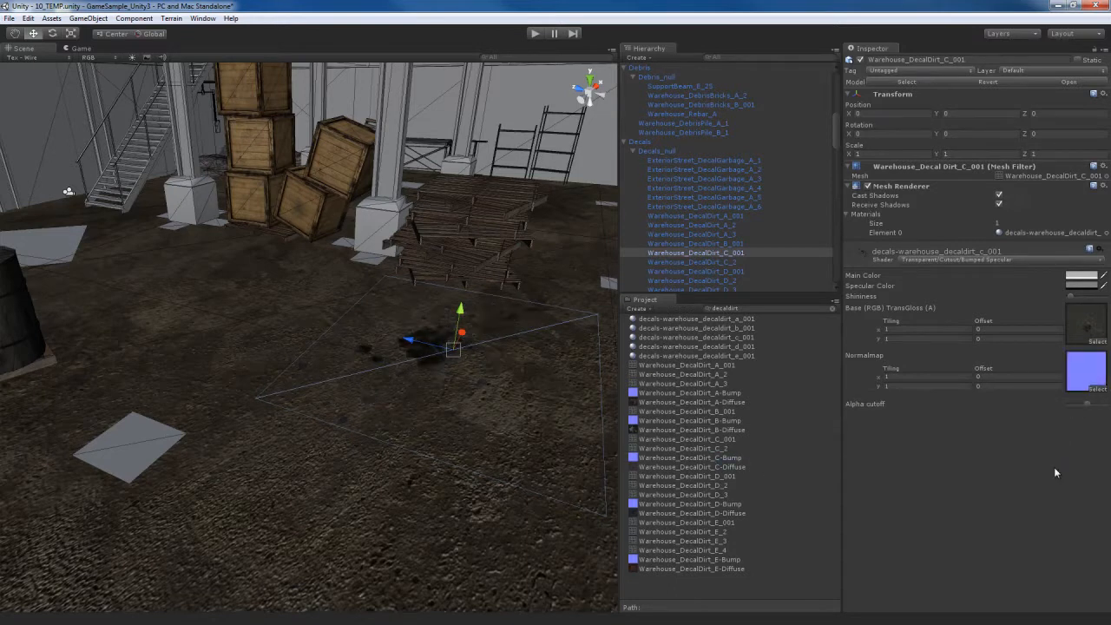
# Select the decal Warehouse_DecalDirt_B_001 beside the barrels and debris pile and set its shader to Transparent/Cutout/Bumped Specular
pyautogui.keyDown('alt'); pyautogui.moveTo(507, 442); pyautogui.dragTo(400, 397); pyautogui.keyUp('alt')
pyautogui.keyDown('alt'); pyautogui.moveTo(400, 397); pyautogui.dragTo(531, 392, button='right'); pyautogui.keyUp('alt')
pyautogui.keyDown('alt'); pyautogui.moveTo(531, 392); pyautogui.dragTo(212, 400); pyautogui.keyUp('alt')
pyautogui.scroll(-5, 389, 449)
pyautogui.moveTo(214, 399); pyautogui.dragTo(391, 358, button='right')
pyautogui.click(390, 358)
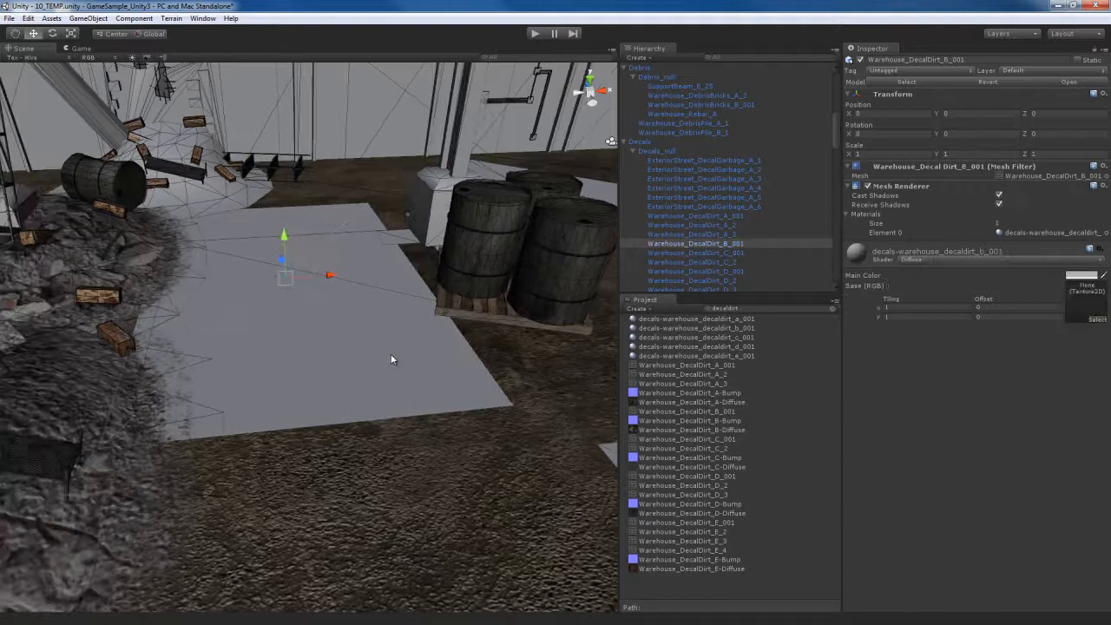
pyautogui.click(1003, 260)
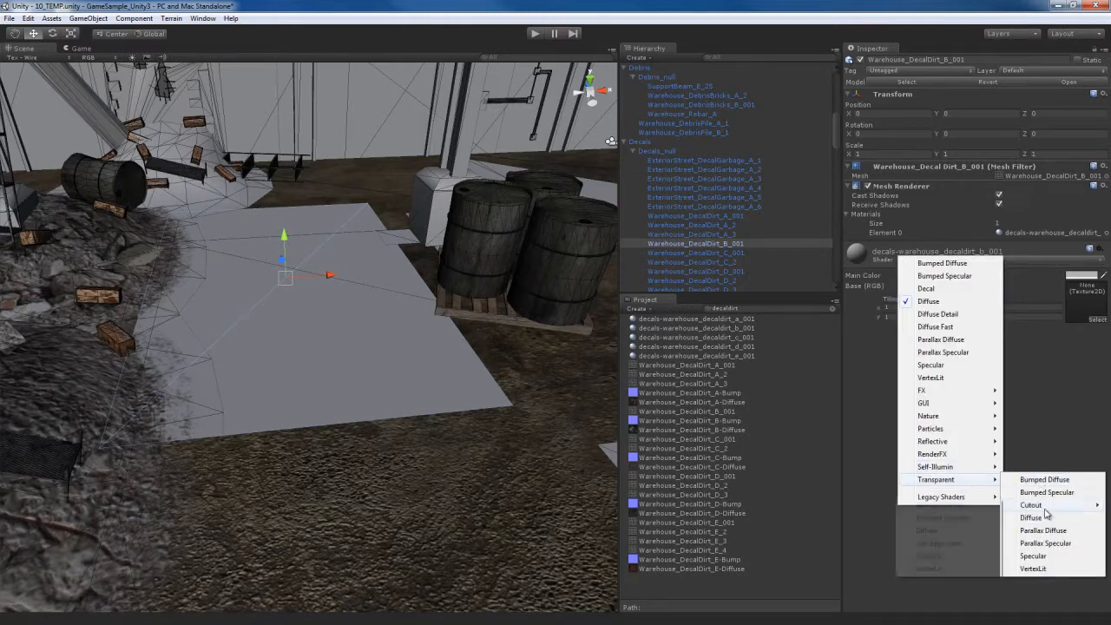
pyautogui.click(965, 517)
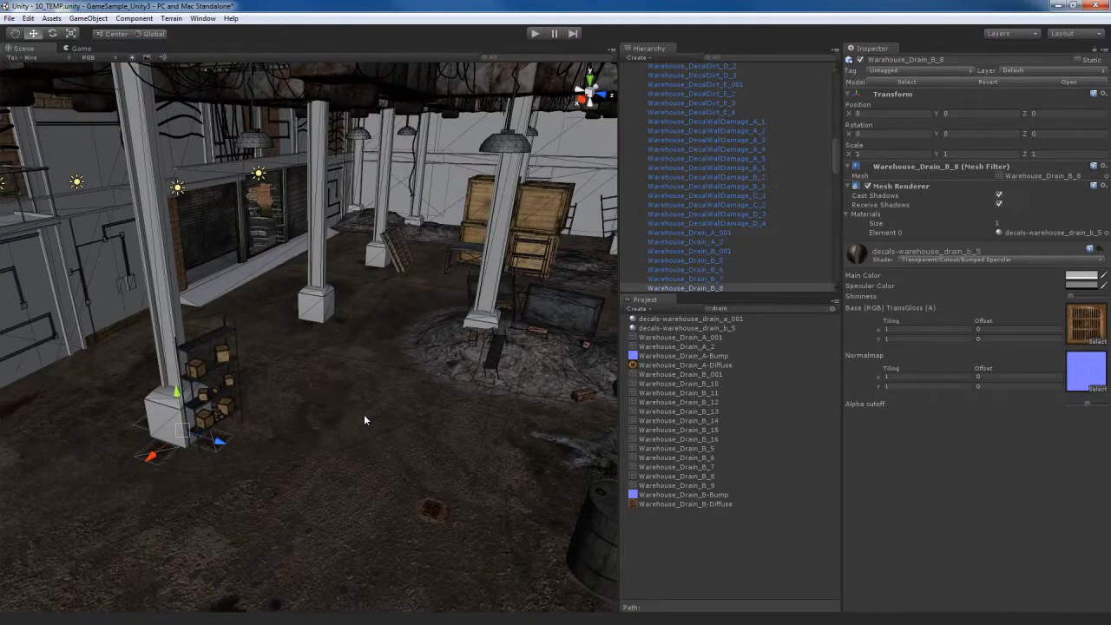
pyautogui.moveTo(454, 418); pyautogui.dragTo(373, 394, button='right')
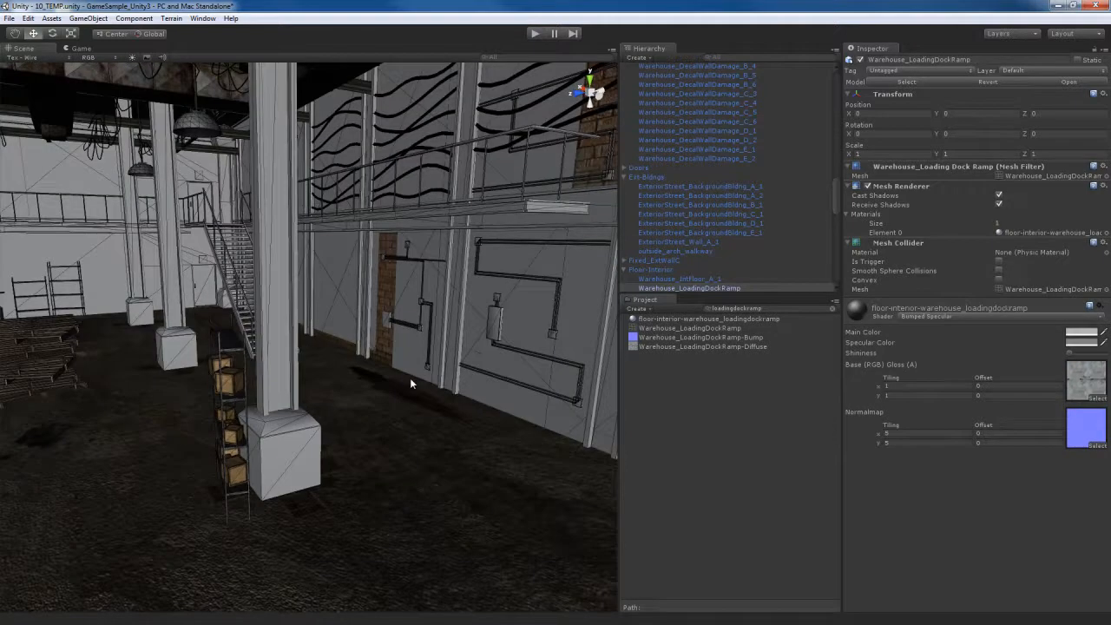
pyautogui.moveTo(409, 380); pyautogui.dragTo(444, 367, button='right')
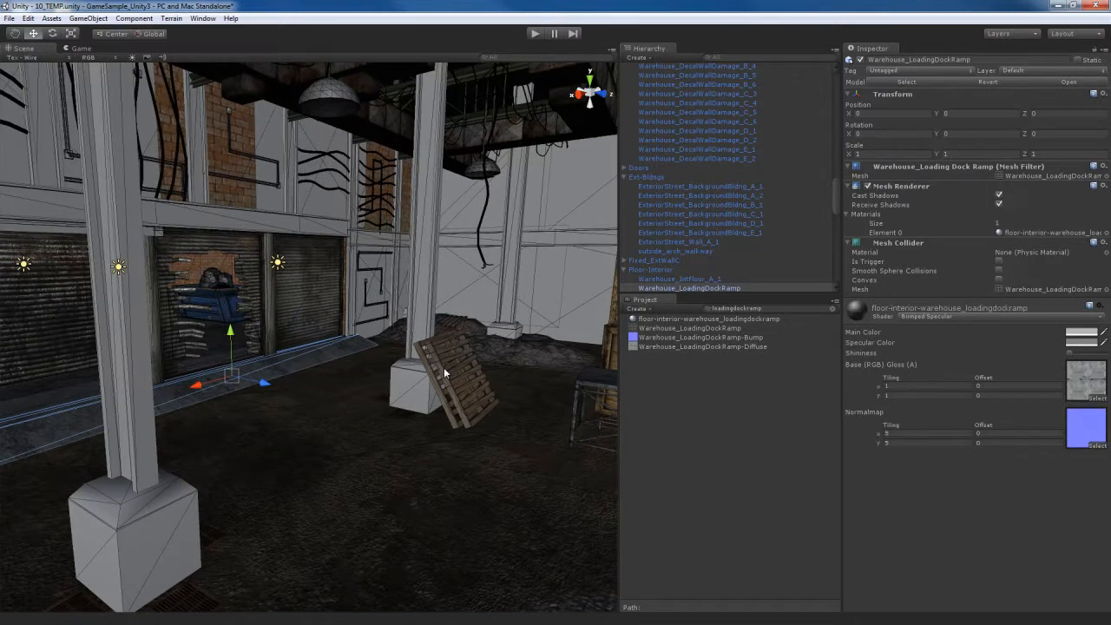
pyautogui.moveTo(443, 367); pyautogui.dragTo(373, 389, button='right')
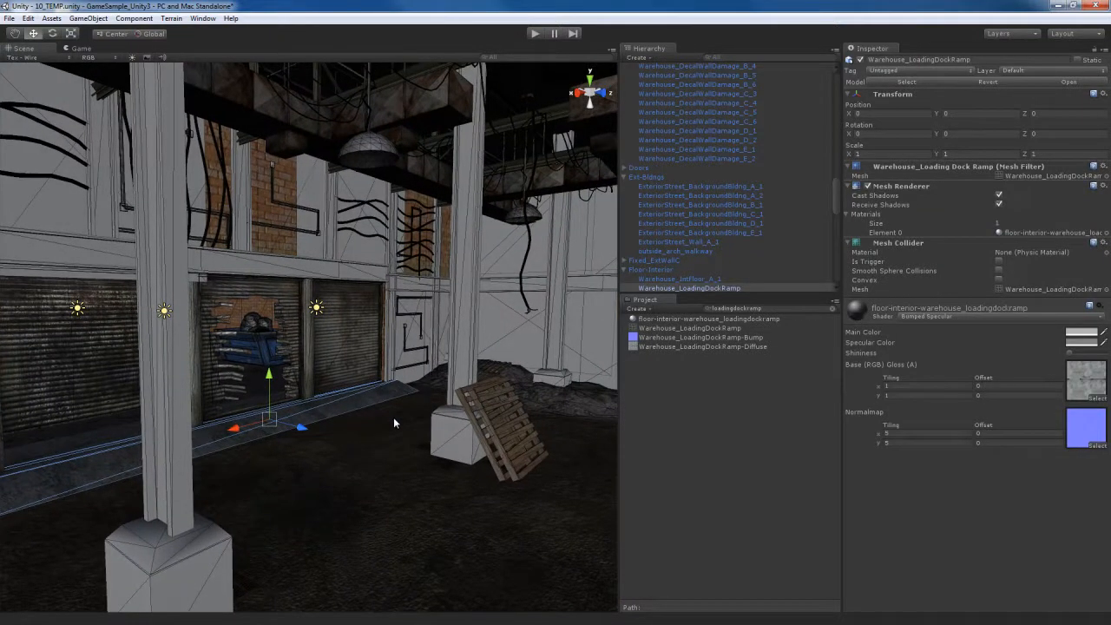